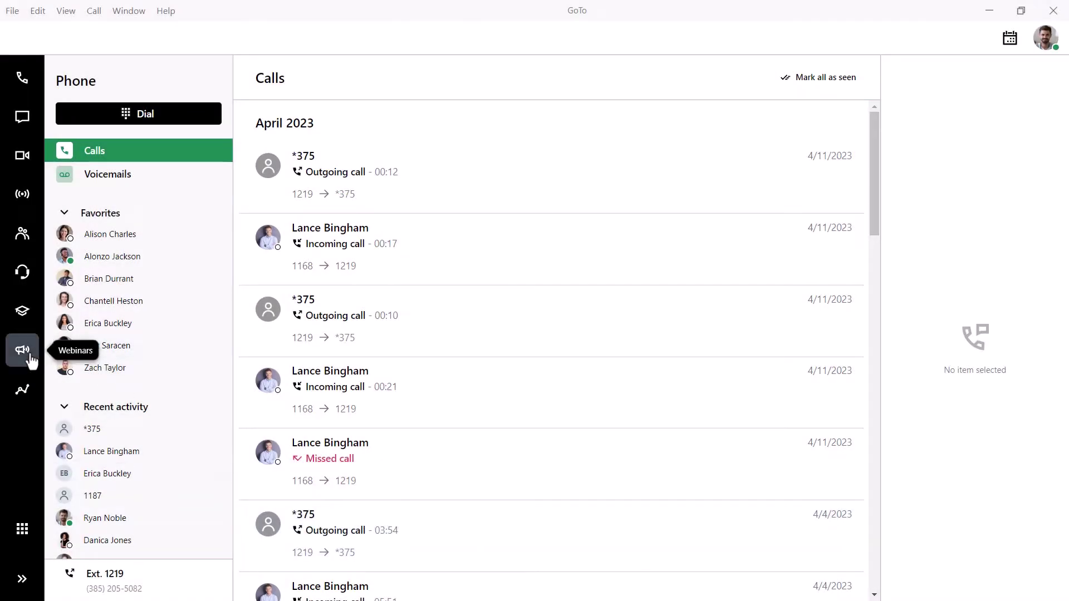
# Open the upcoming webinar "GoTo Connect Softphone Tips & Tricks" and start its session as the organizer
pyautogui.click(29, 356)
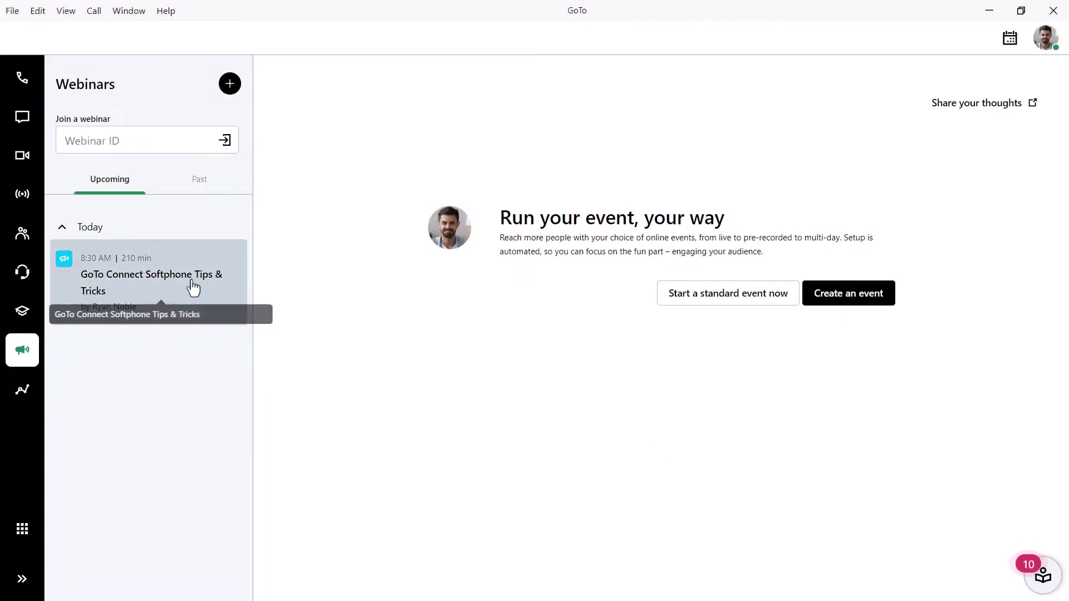
pyautogui.click(246, 286)
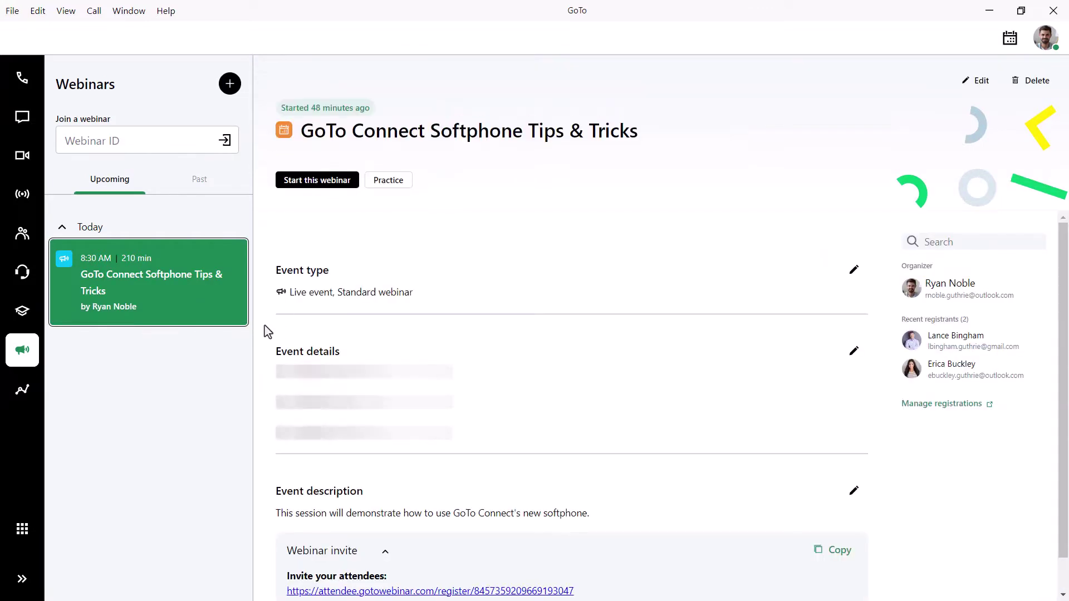
pyautogui.scroll(-1, 264, 332)
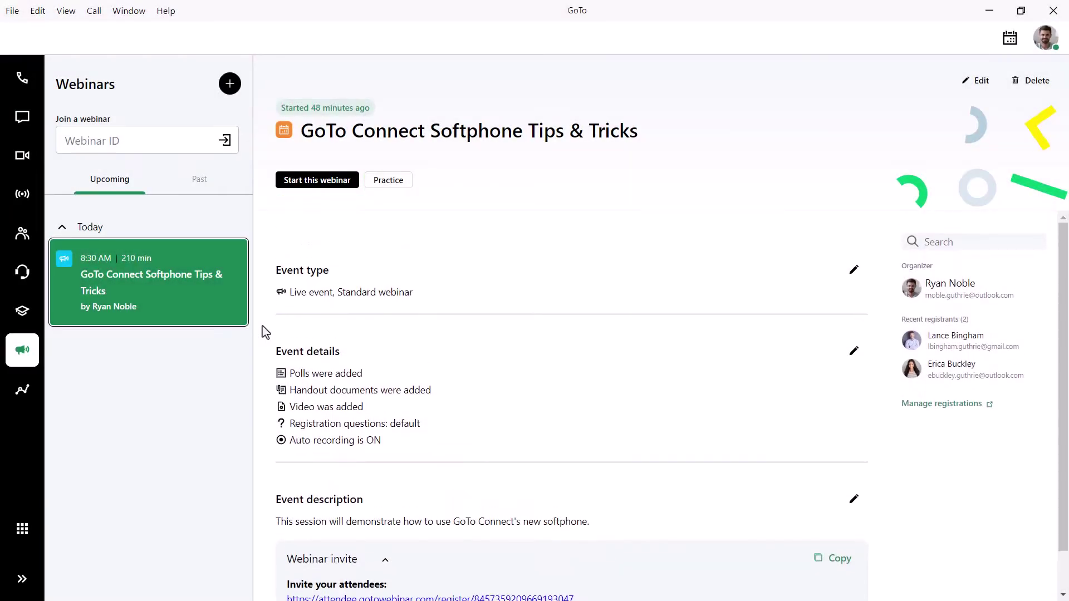
pyautogui.click(315, 180)
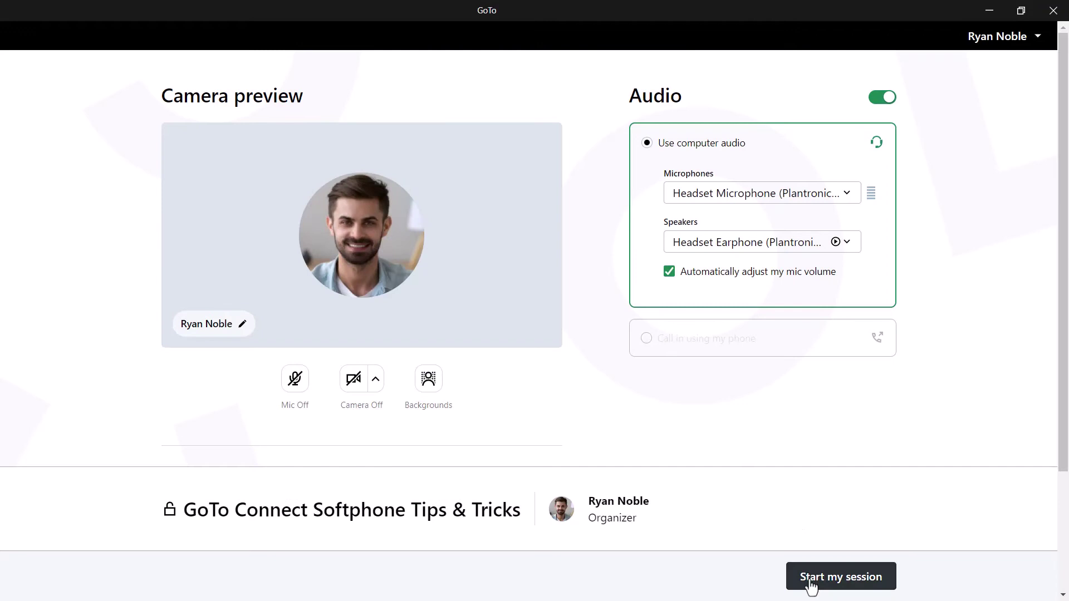
pyautogui.click(812, 579)
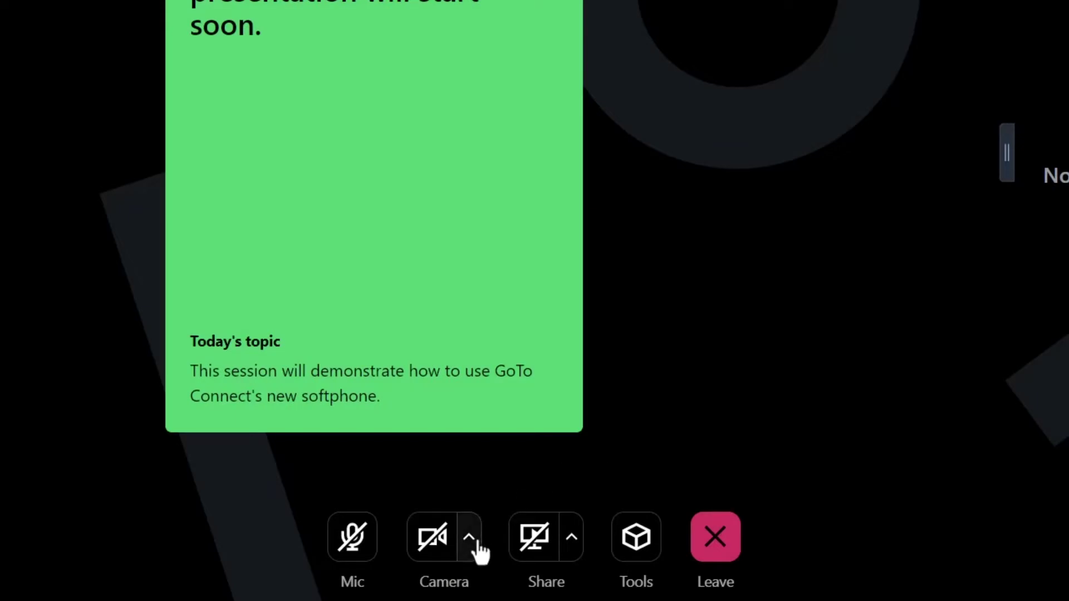
# Start recording the webinar session, pause the recording and resume it
pyautogui.click(471, 540)
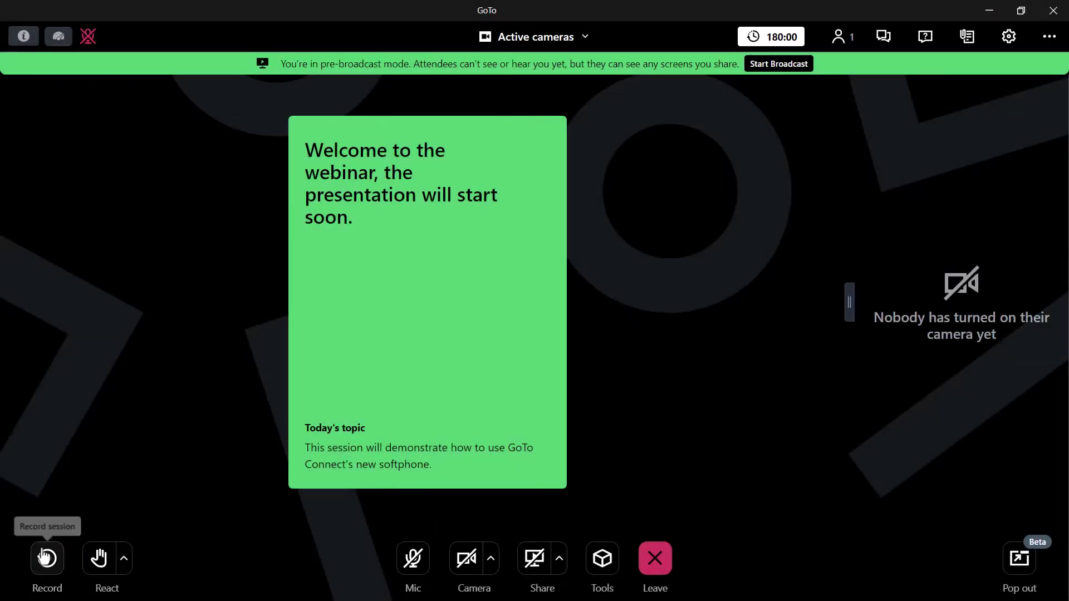
pyautogui.click(47, 559)
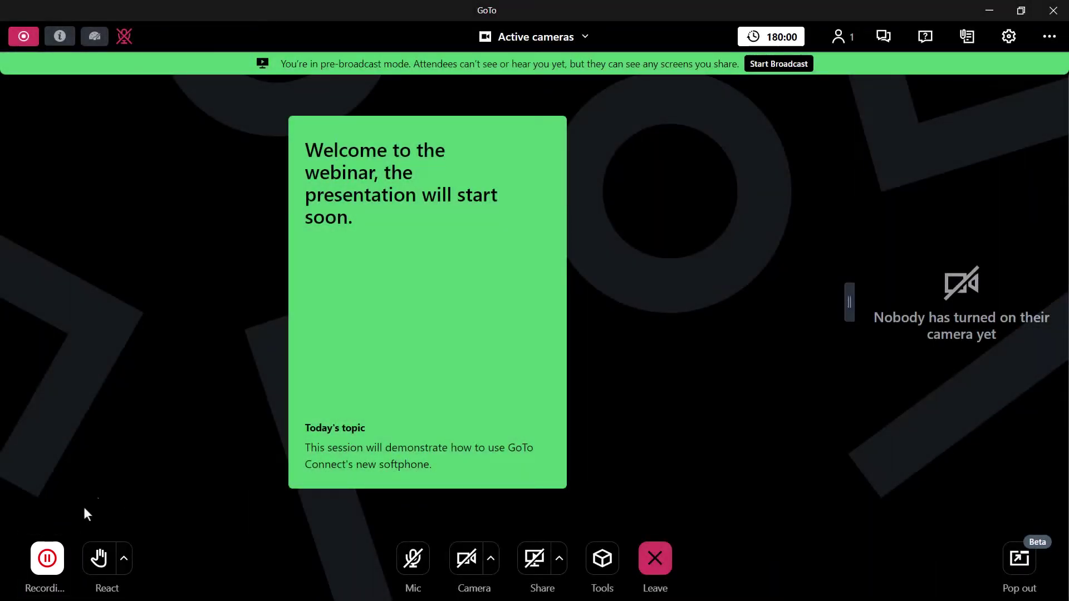
pyautogui.click(46, 558)
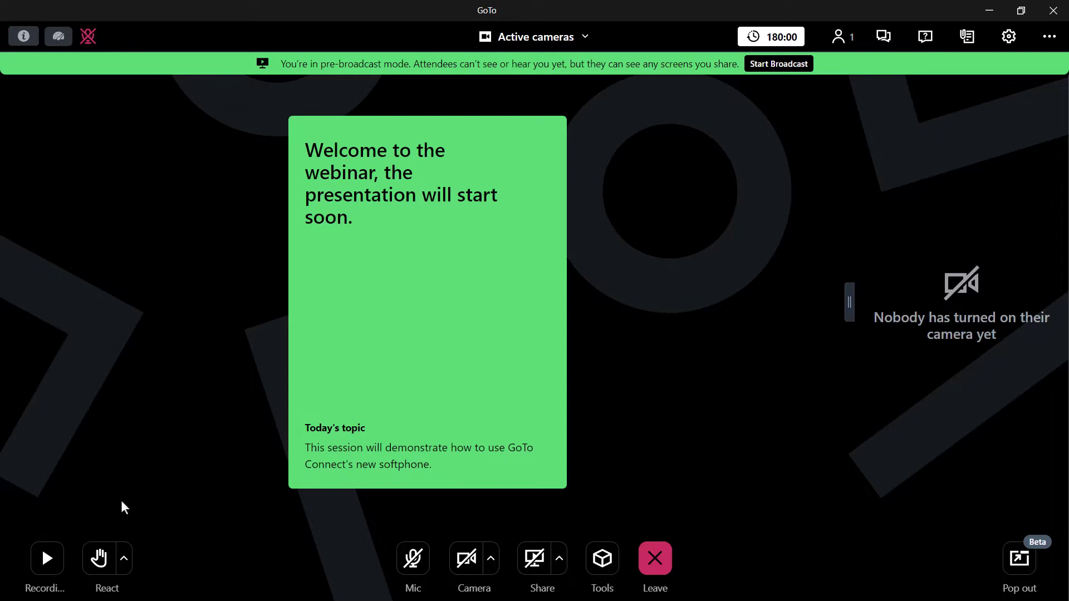
pyautogui.click(45, 557)
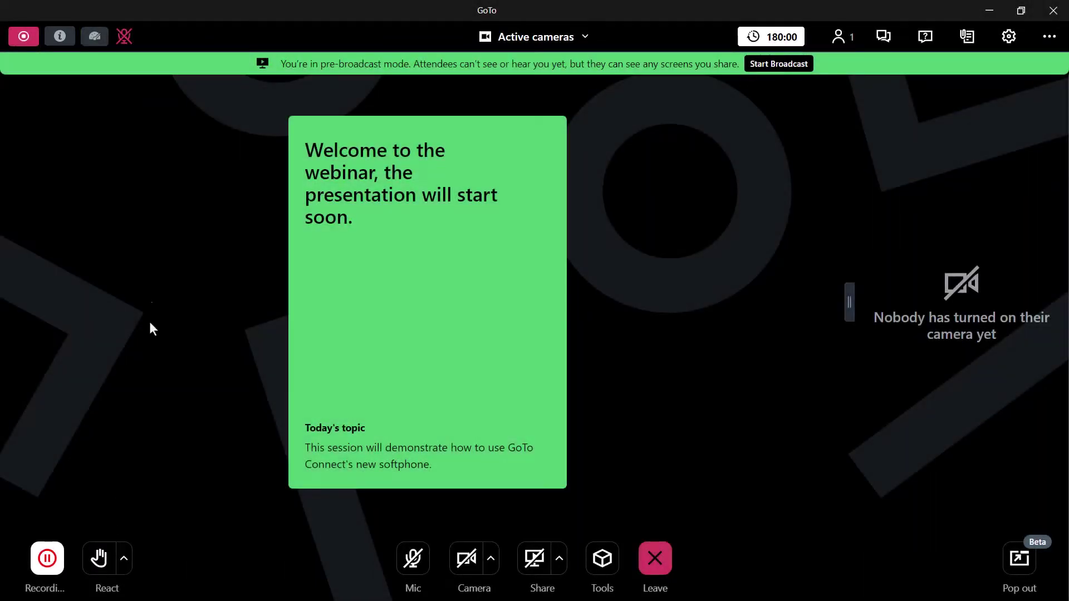
# Review the webinar's link and ID information and the session's Audio, Camera and Session settings
pyautogui.click(60, 39)
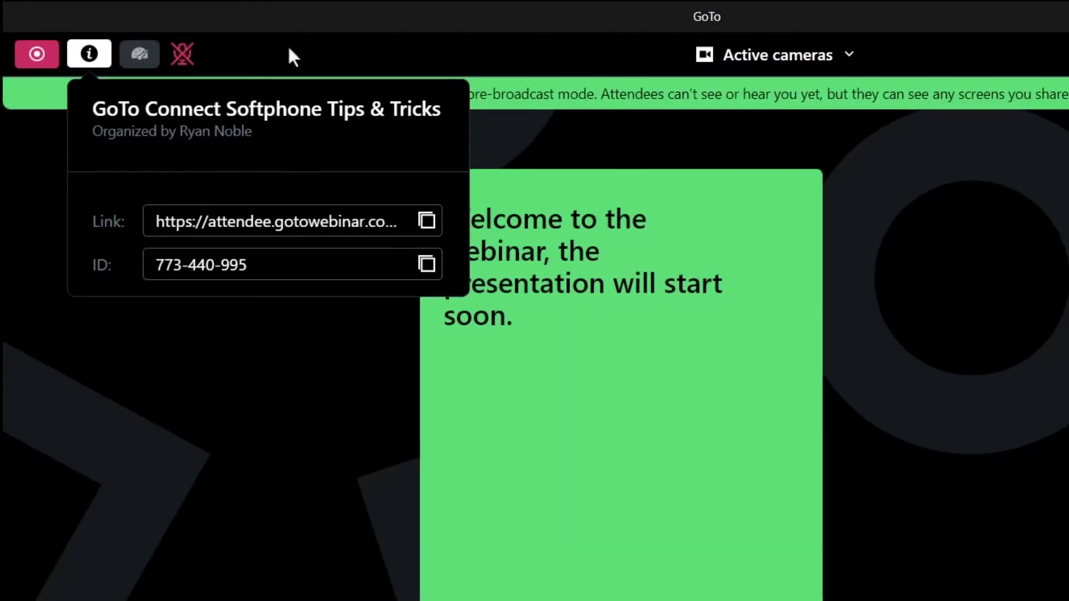
pyautogui.click(297, 49)
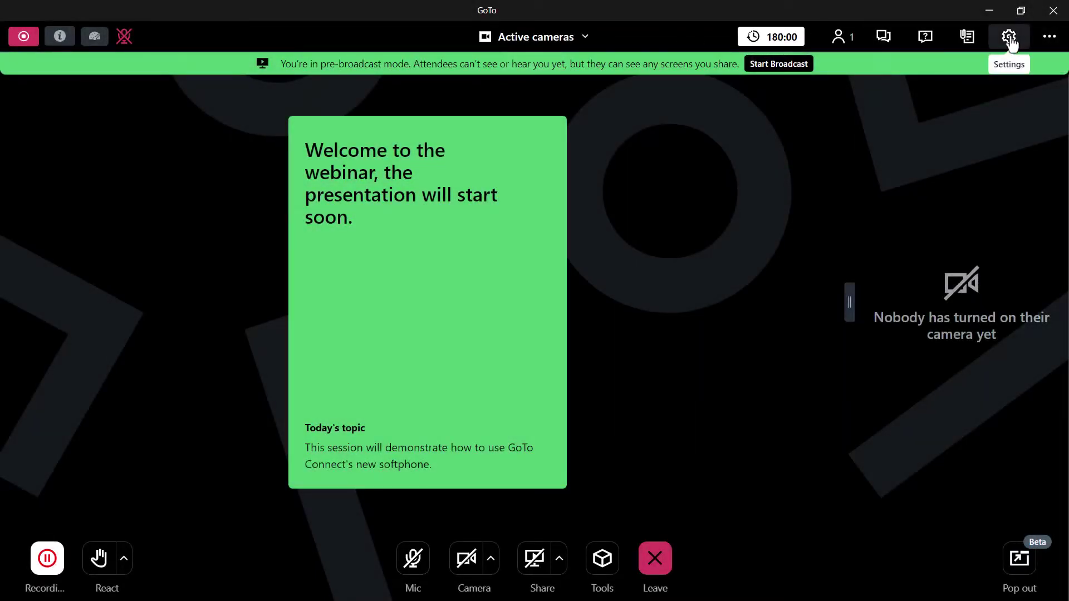
pyautogui.click(1009, 37)
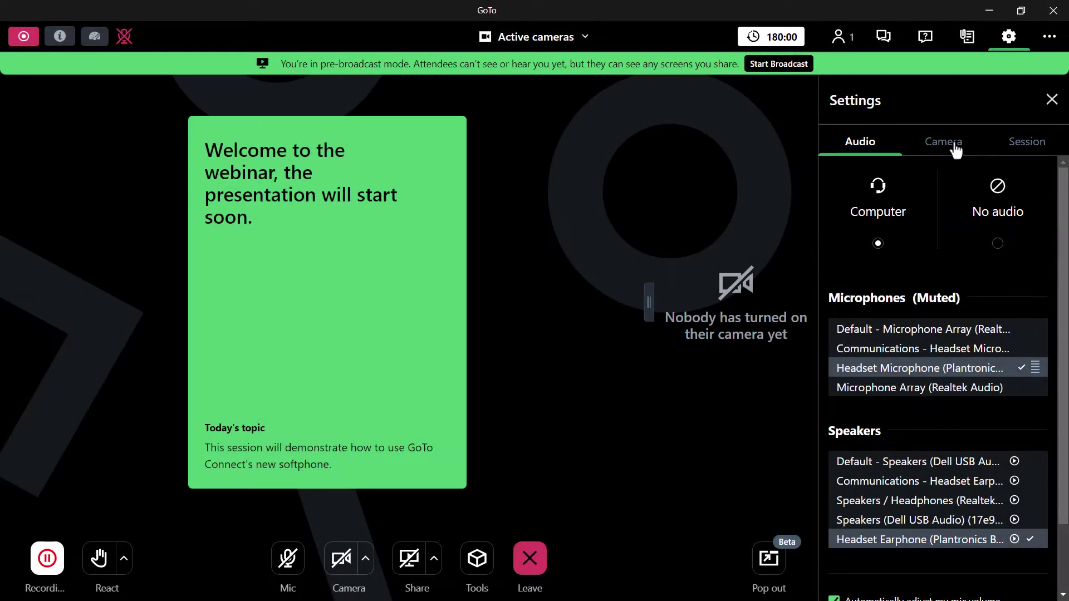
pyautogui.click(953, 143)
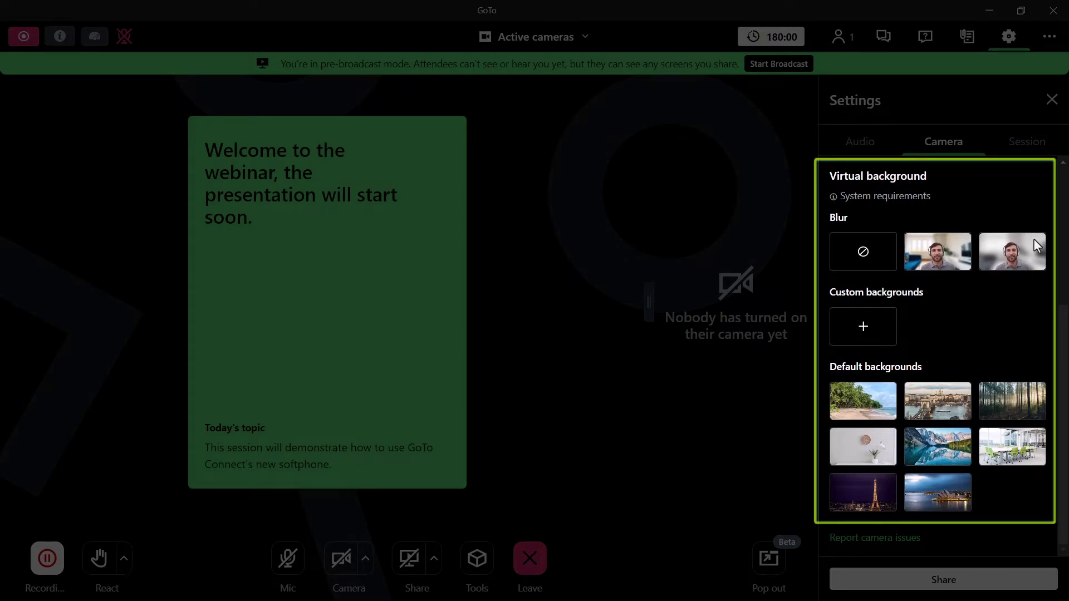
pyautogui.scroll(5, 1034, 239)
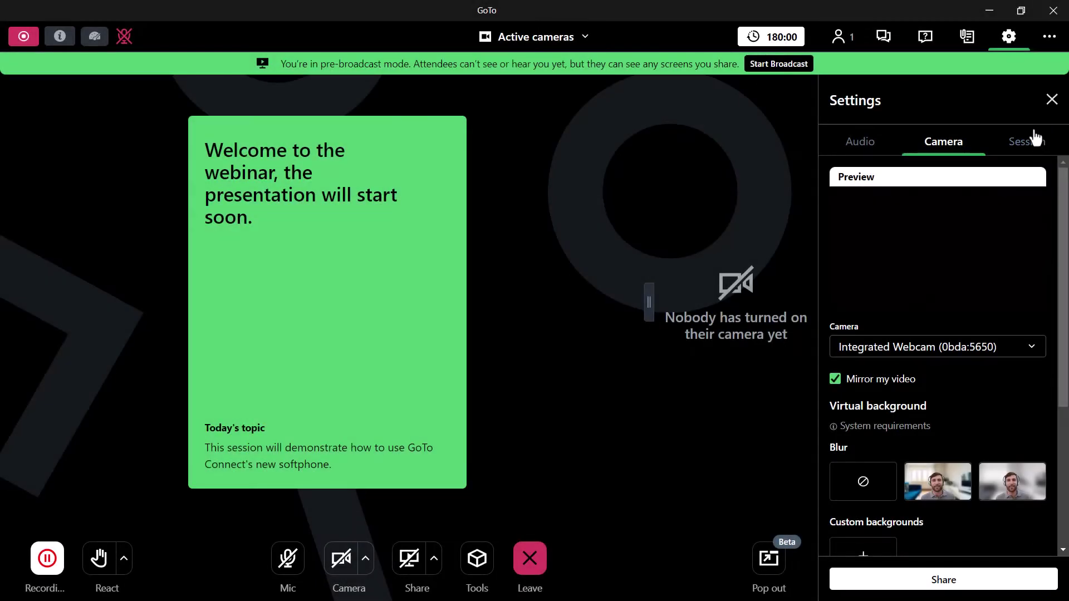
pyautogui.click(1034, 147)
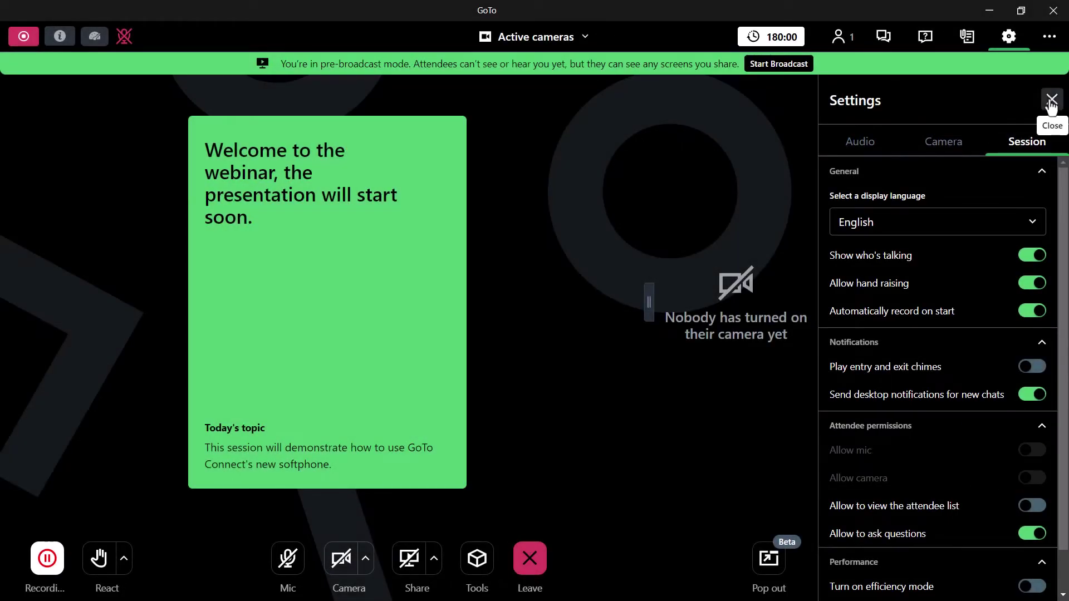
pyautogui.click(1052, 100)
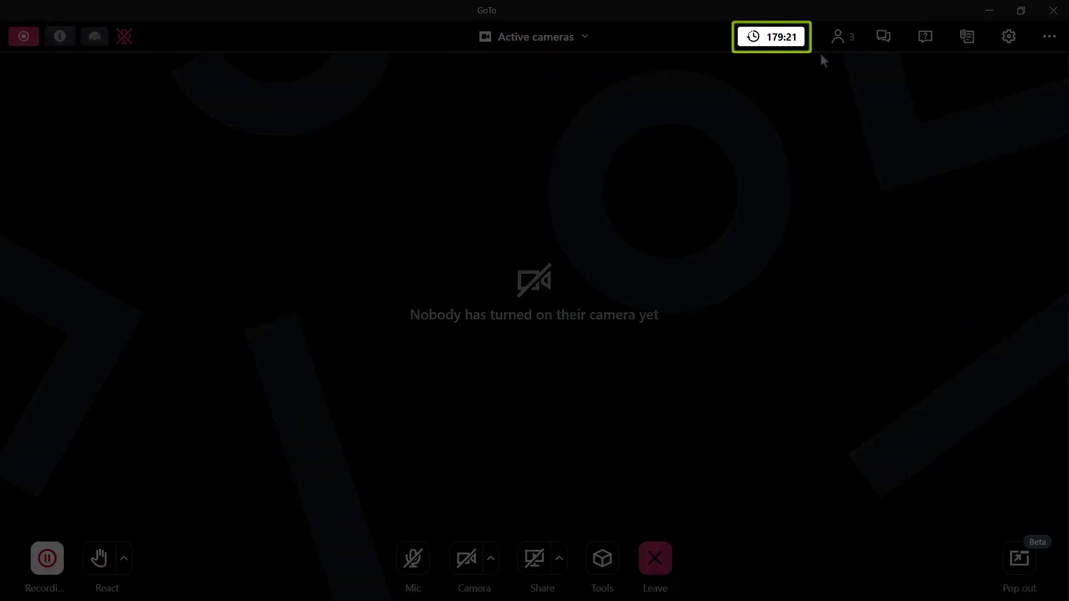
# Stop the session timer and confirm stopping it
pyautogui.click(785, 39)
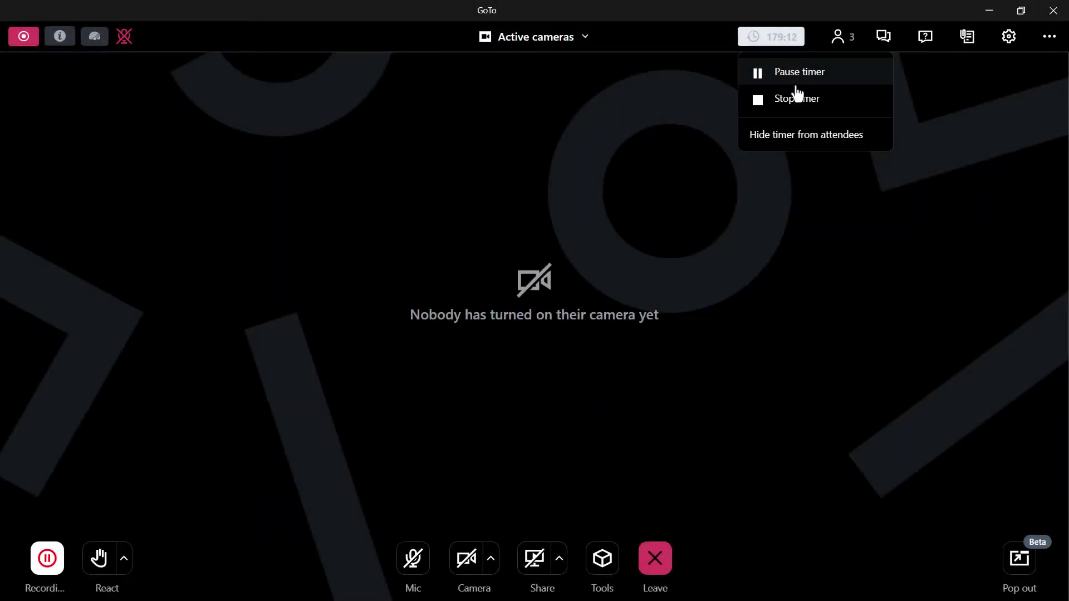
pyautogui.click(795, 101)
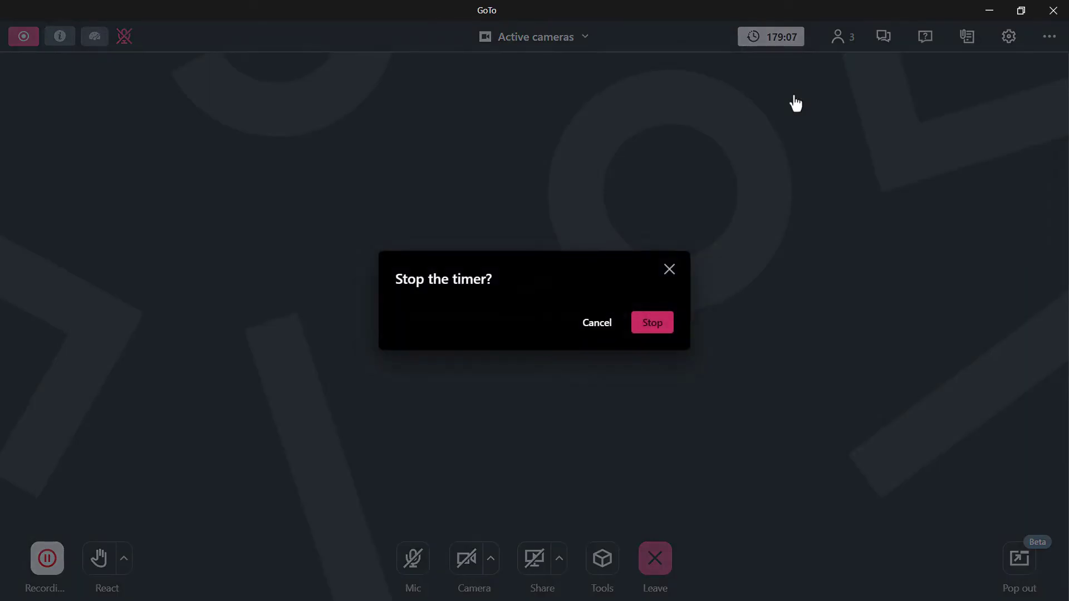
pyautogui.click(652, 323)
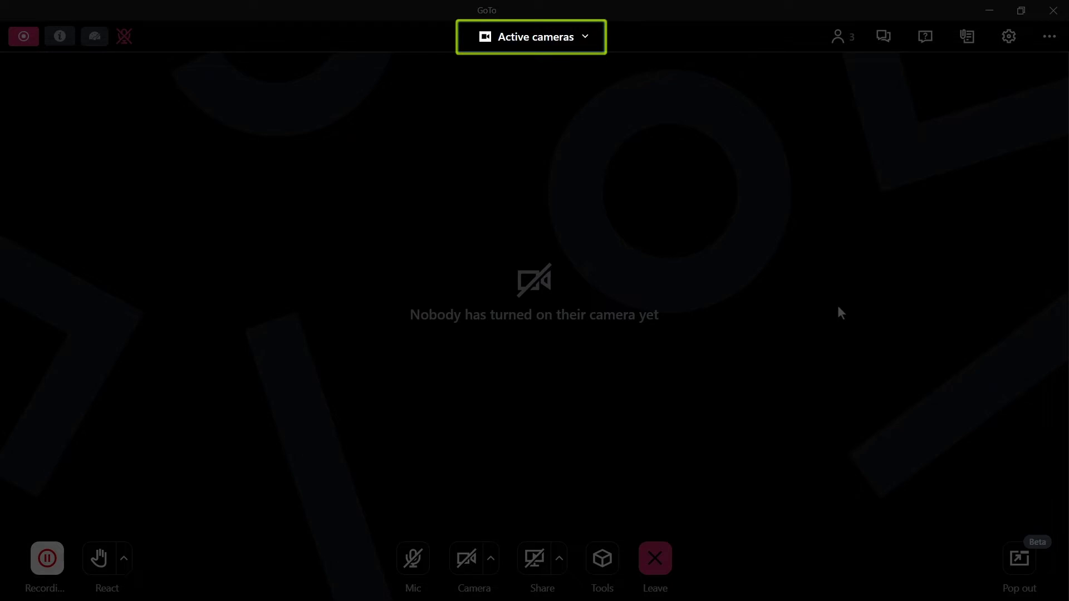
# Switch the camera layout to Everyone and back to Active cameras, and pop the session controls out and back in
pyautogui.click(579, 44)
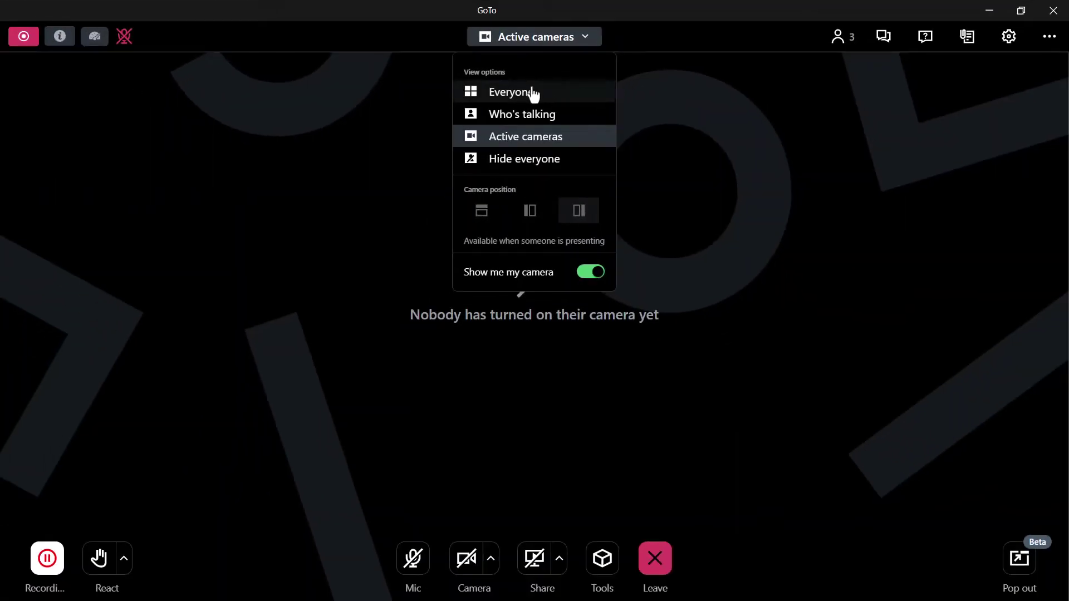
pyautogui.click(533, 94)
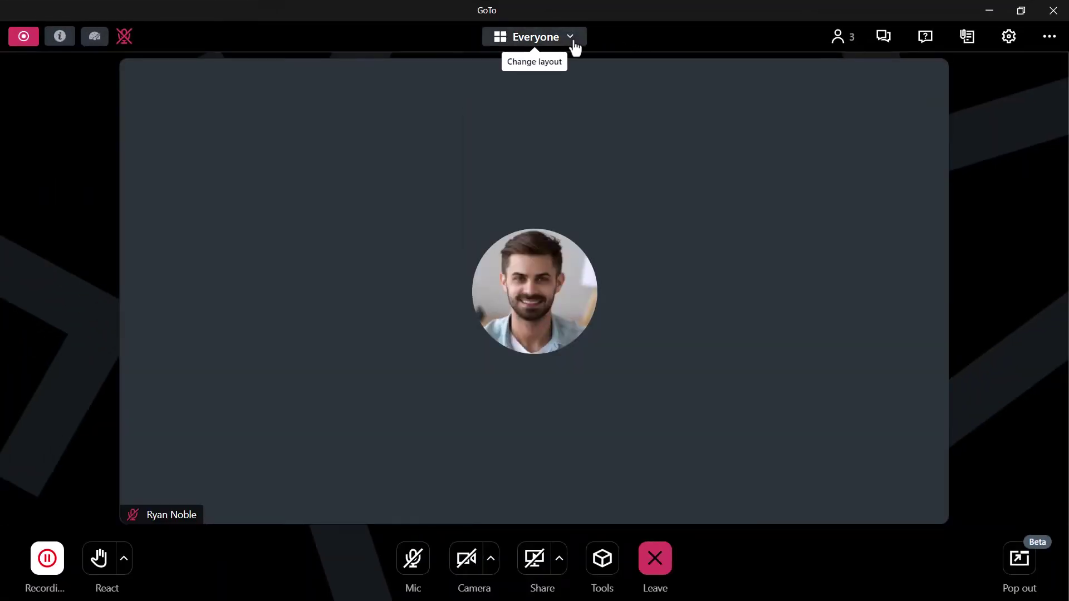
pyautogui.click(574, 39)
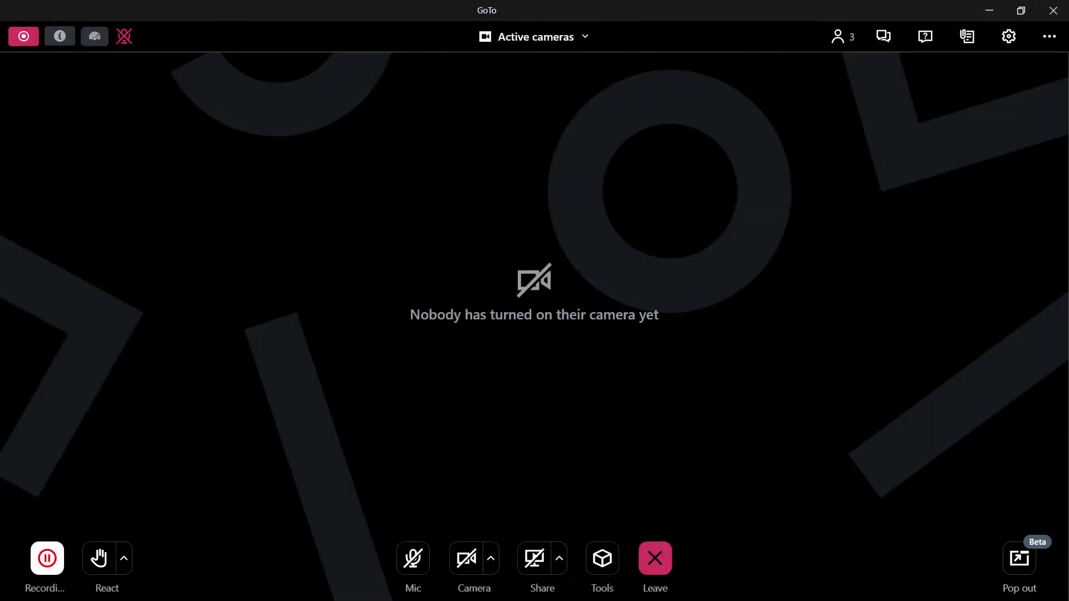
pyautogui.click(1006, 564)
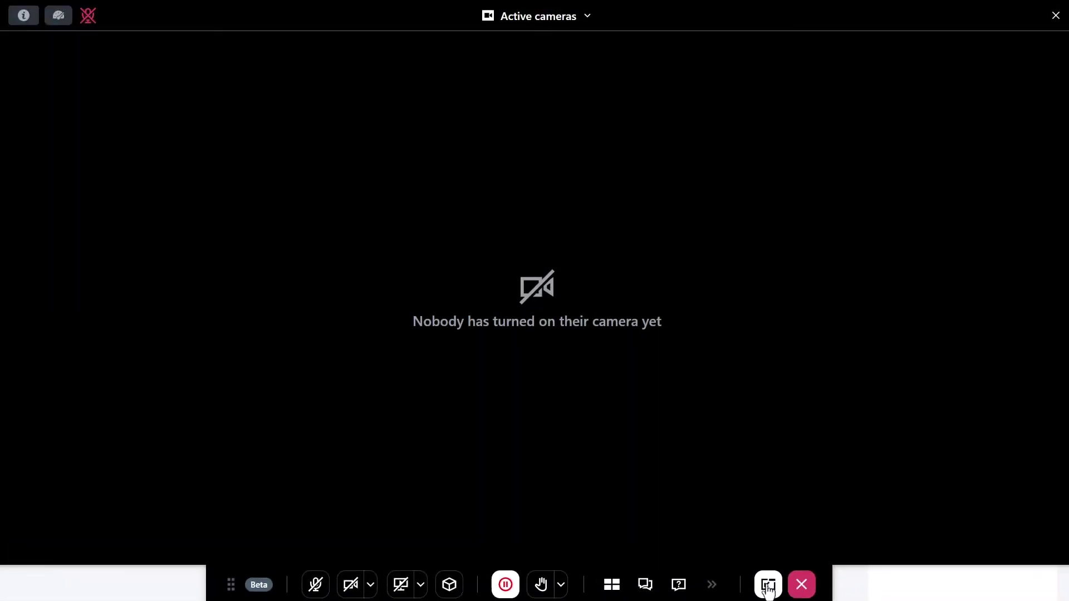
pyautogui.click(769, 586)
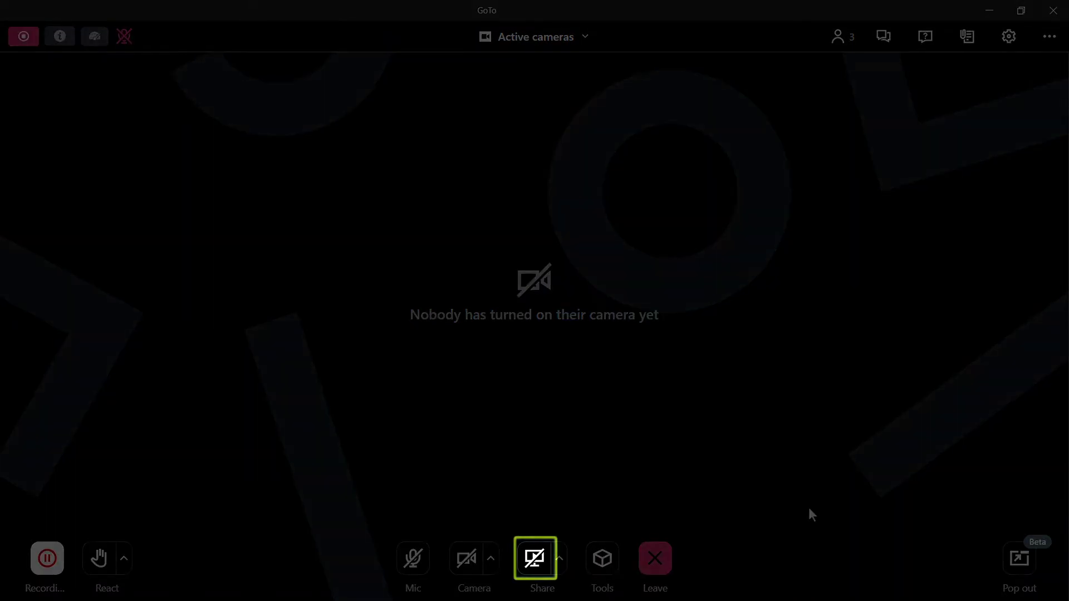
# Share the New Softphone Experience application window with the attendees
pyautogui.click(534, 553)
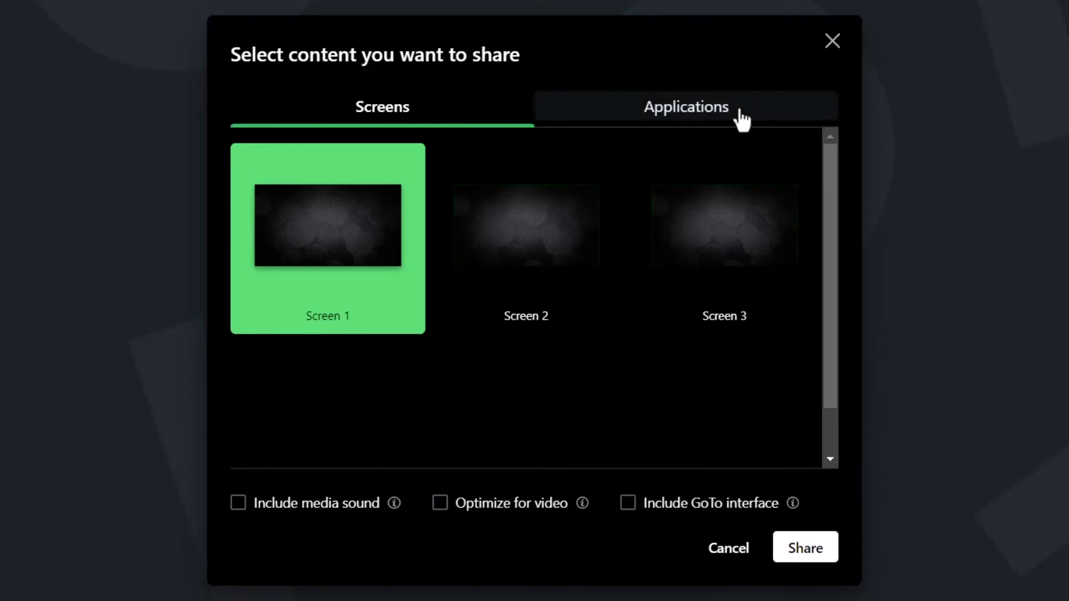
pyautogui.click(750, 112)
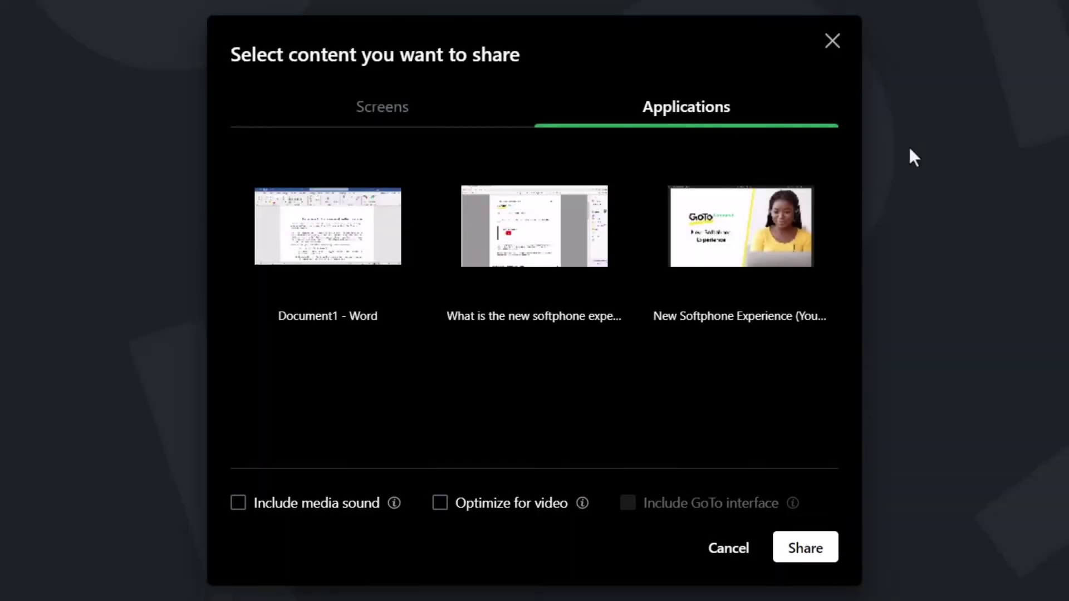
pyautogui.click(799, 211)
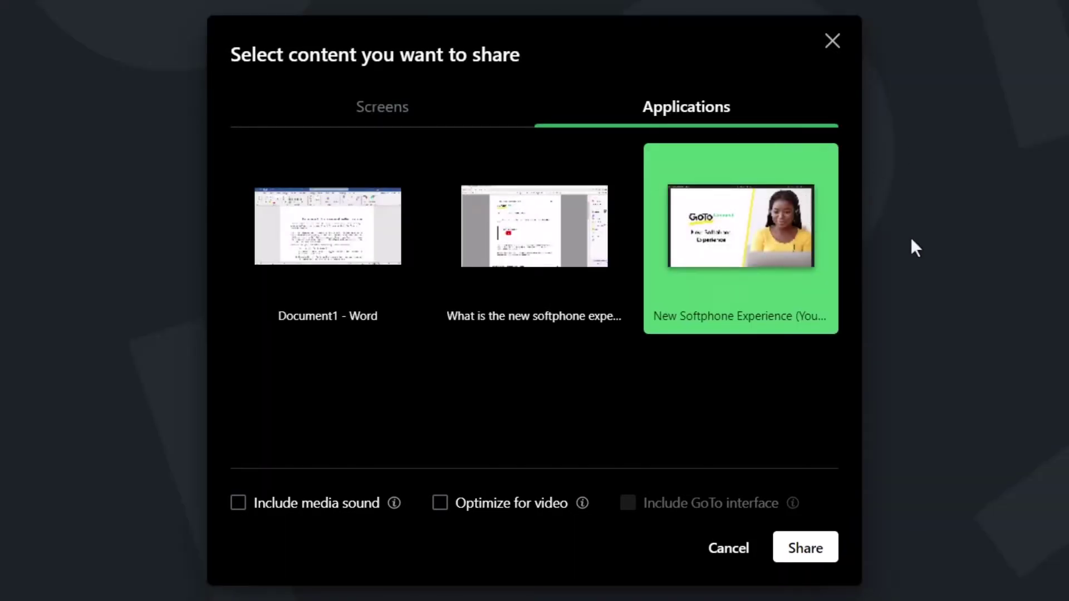
pyautogui.click(808, 550)
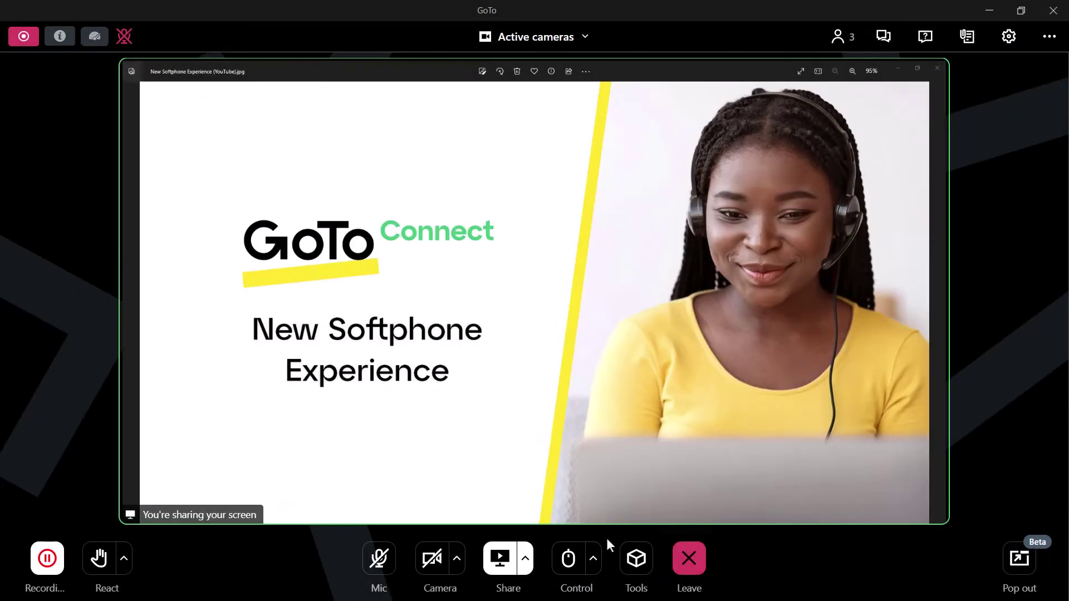
# Share the YouTube video "GoTo's New Softphone Experience" from the webinar's videos and stop sharing it
pyautogui.click(570, 561)
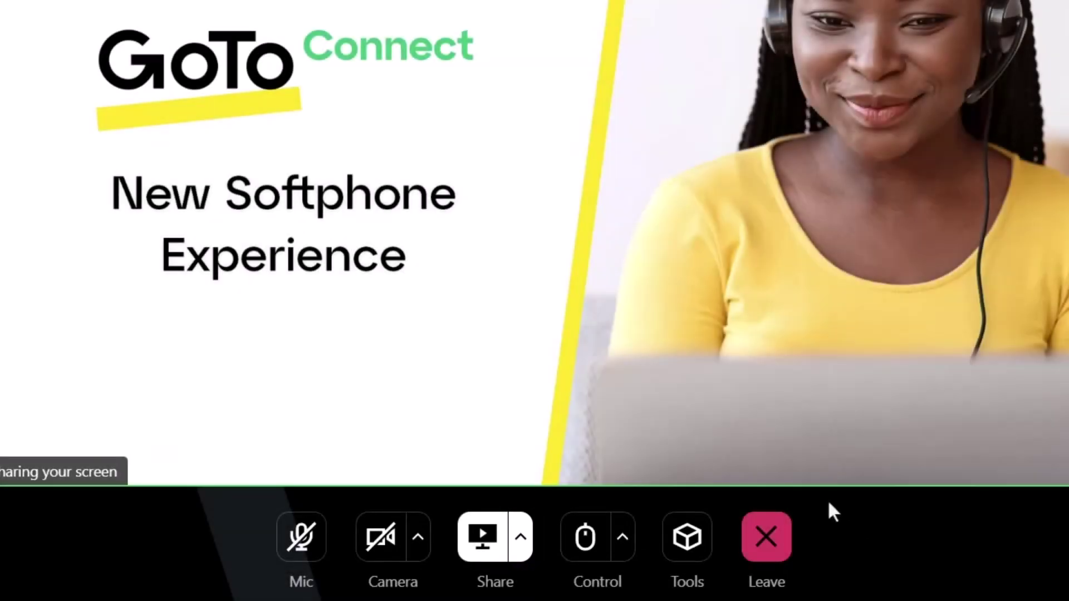
pyautogui.click(524, 538)
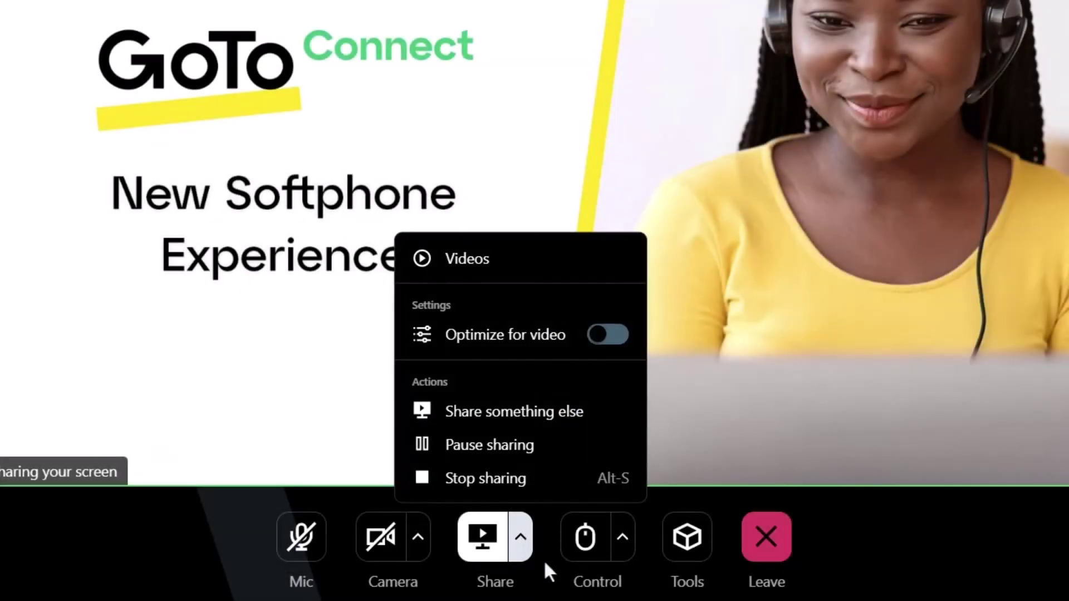
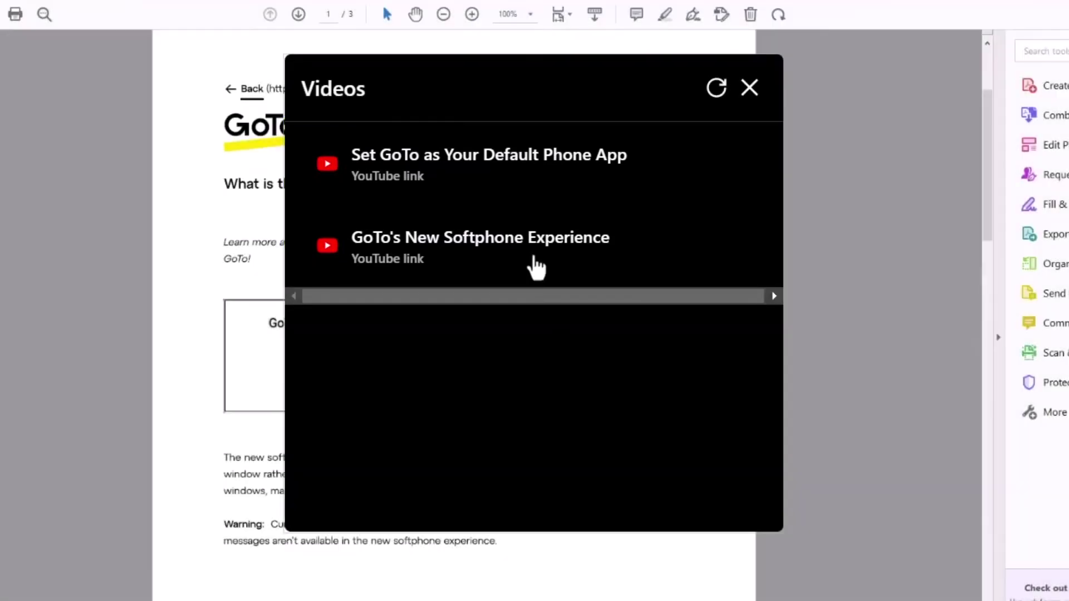
pyautogui.click(536, 268)
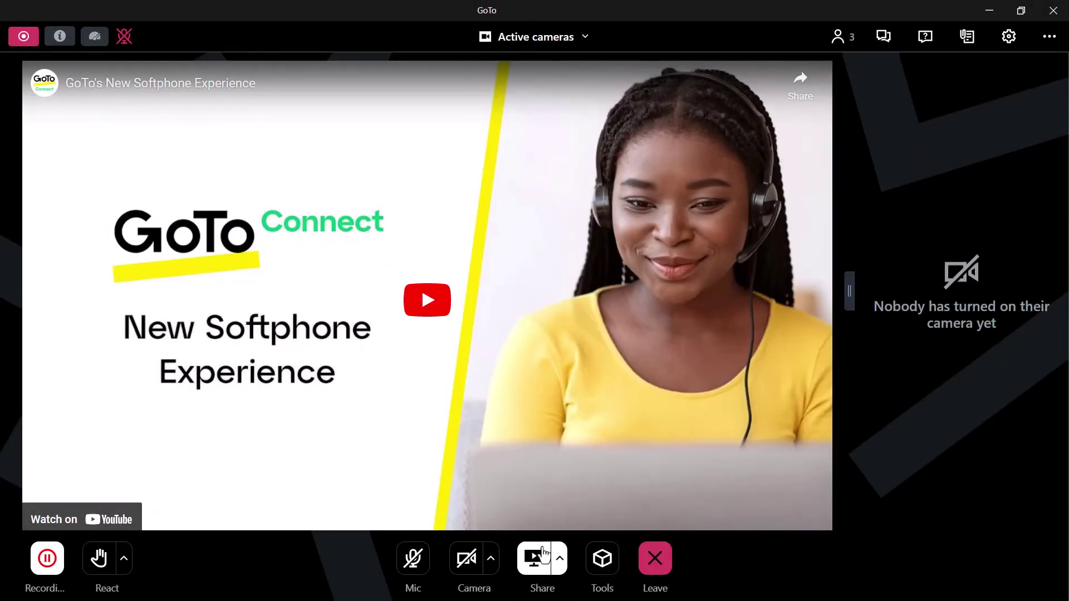
pyautogui.click(539, 550)
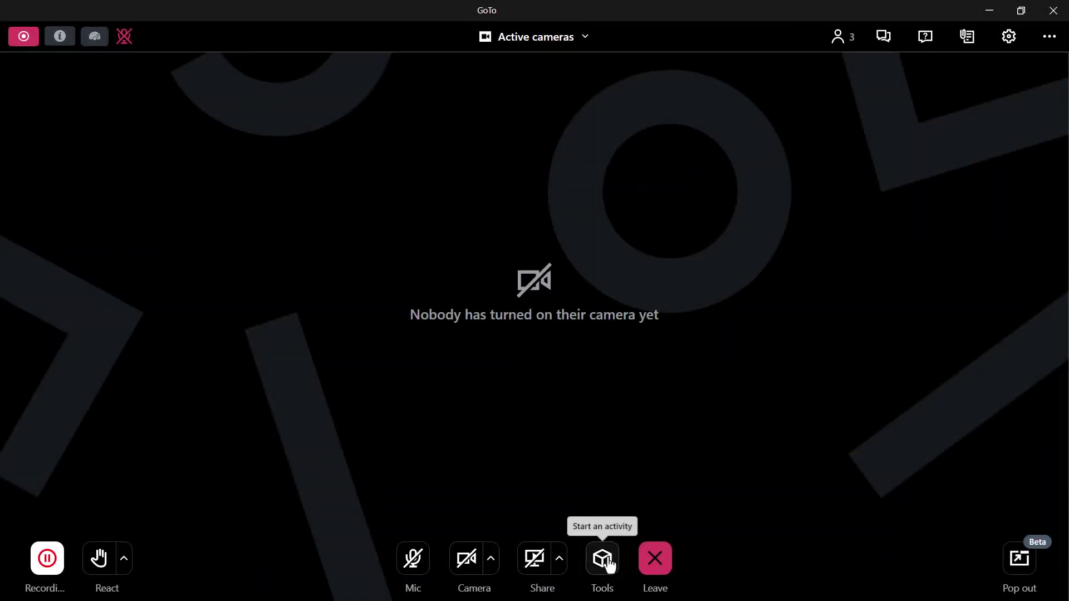
# Launch the poll "Would you prefer to use the GoTo softphone instead of your desk phone?", end it without sharing results and close its review
pyautogui.click(606, 559)
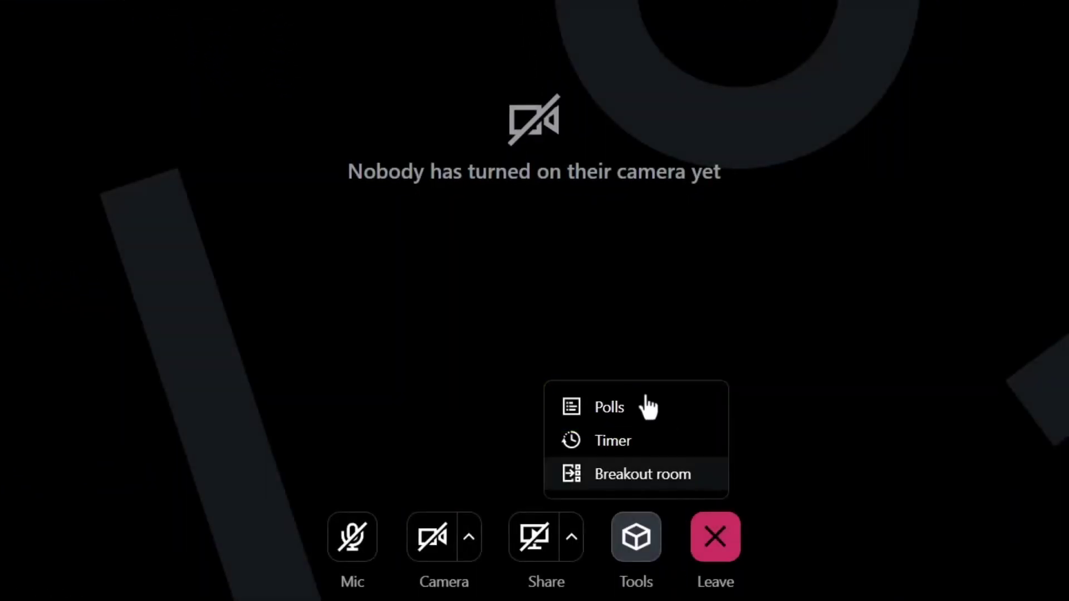
pyautogui.click(615, 409)
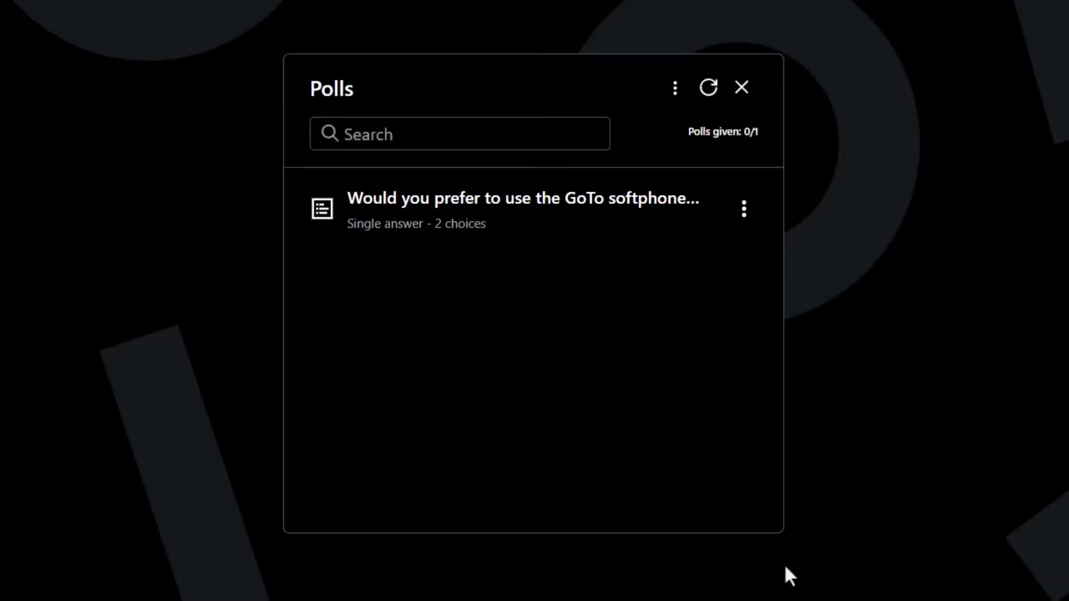
pyautogui.click(436, 226)
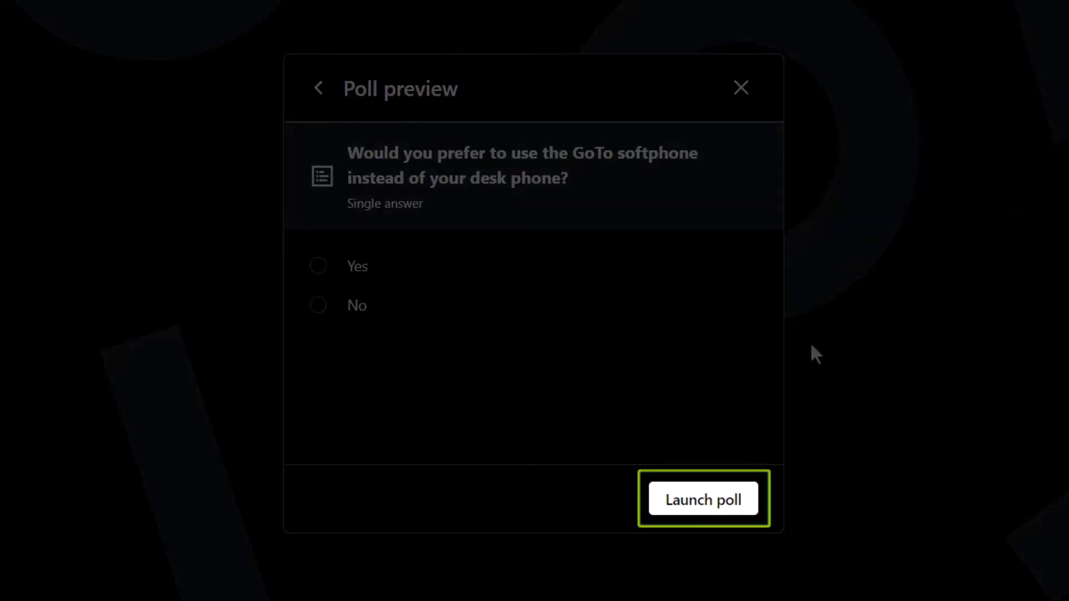
pyautogui.click(699, 501)
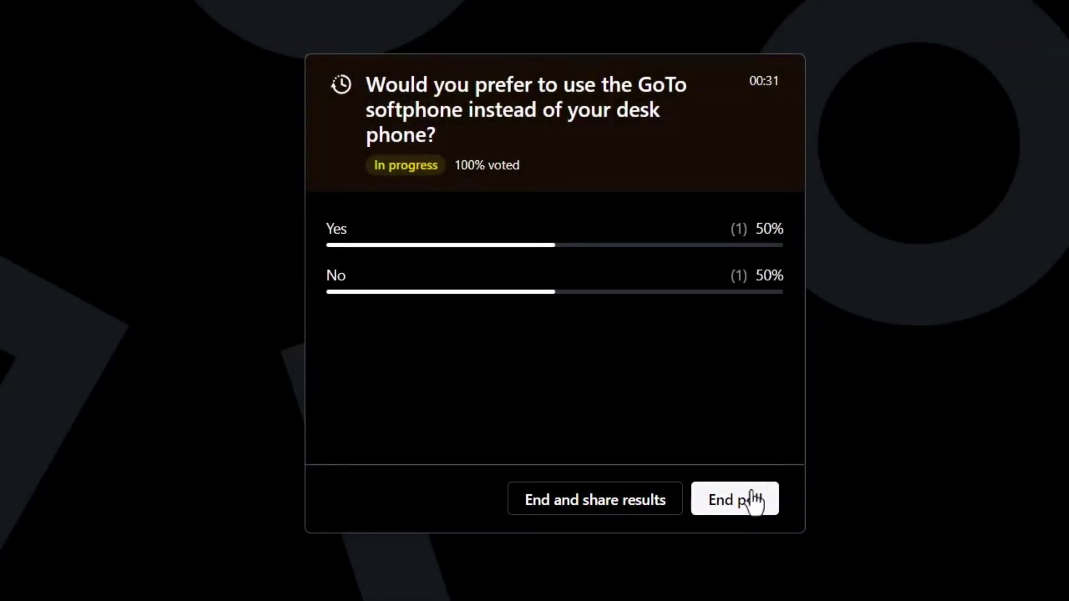
pyautogui.click(751, 500)
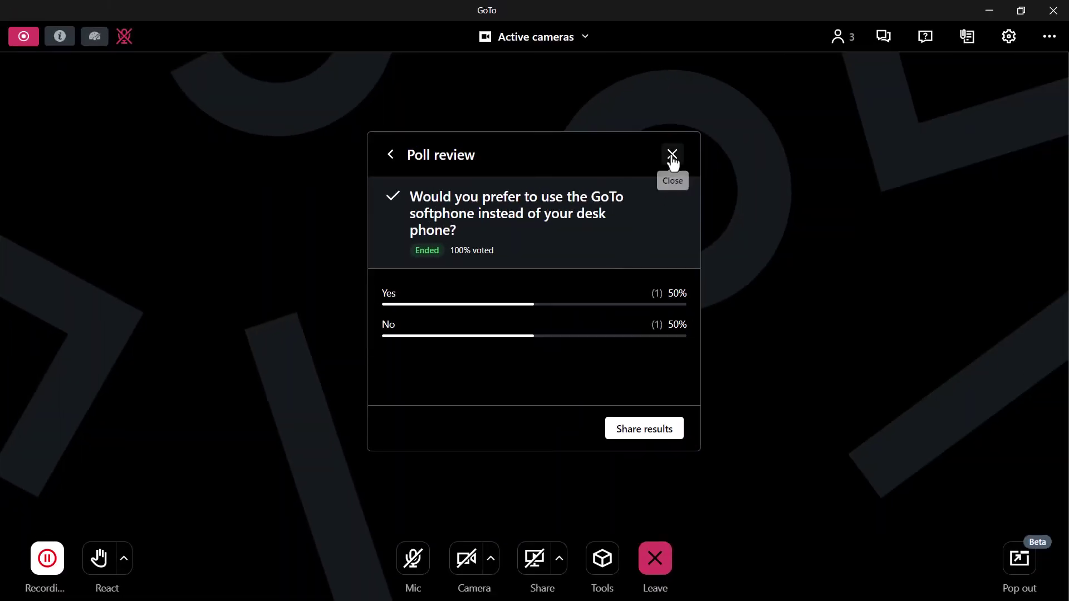
pyautogui.click(922, 87)
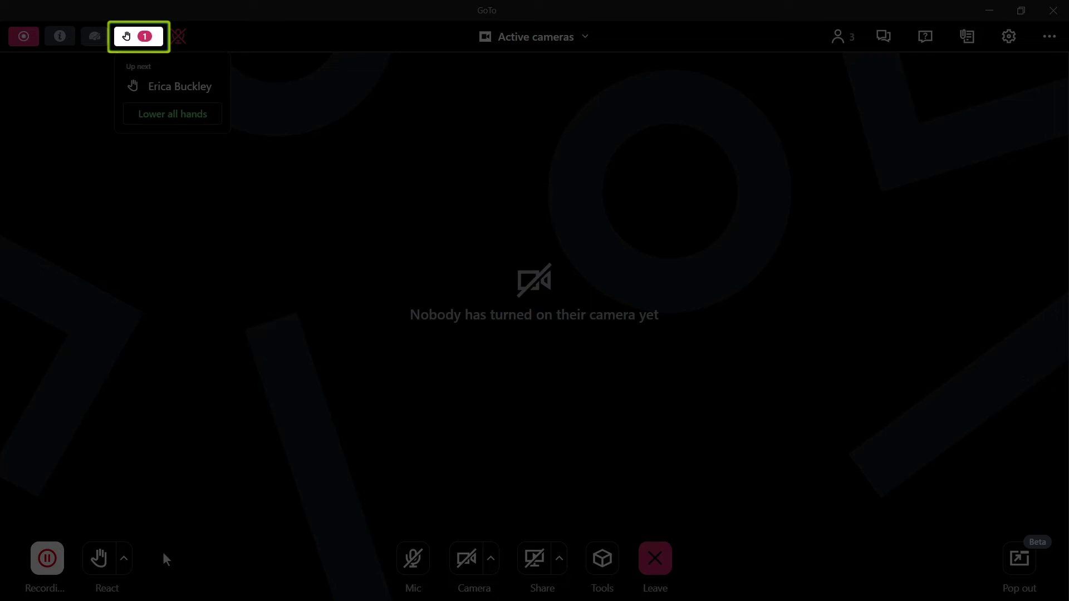
# Lower all raised hands in the session and send a thumbs-up quick reaction
pyautogui.click(140, 35)
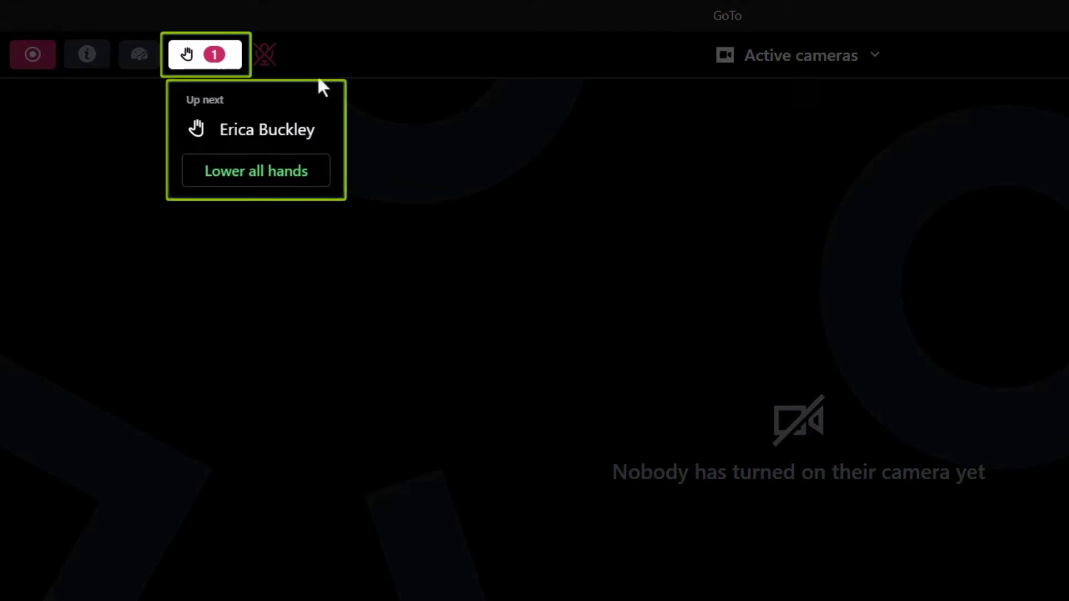
pyautogui.click(291, 170)
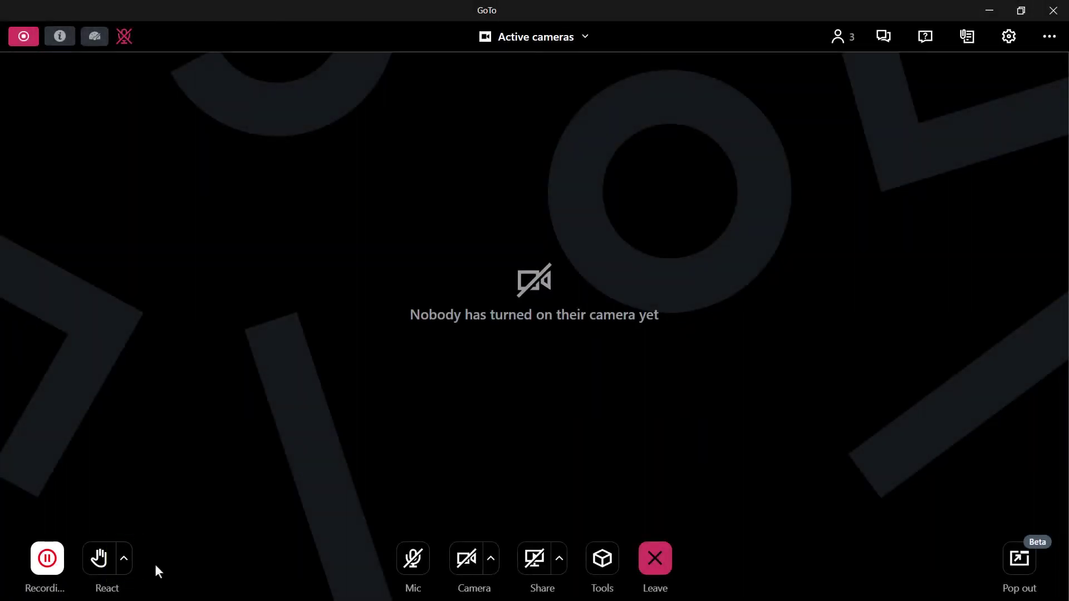
pyautogui.click(124, 560)
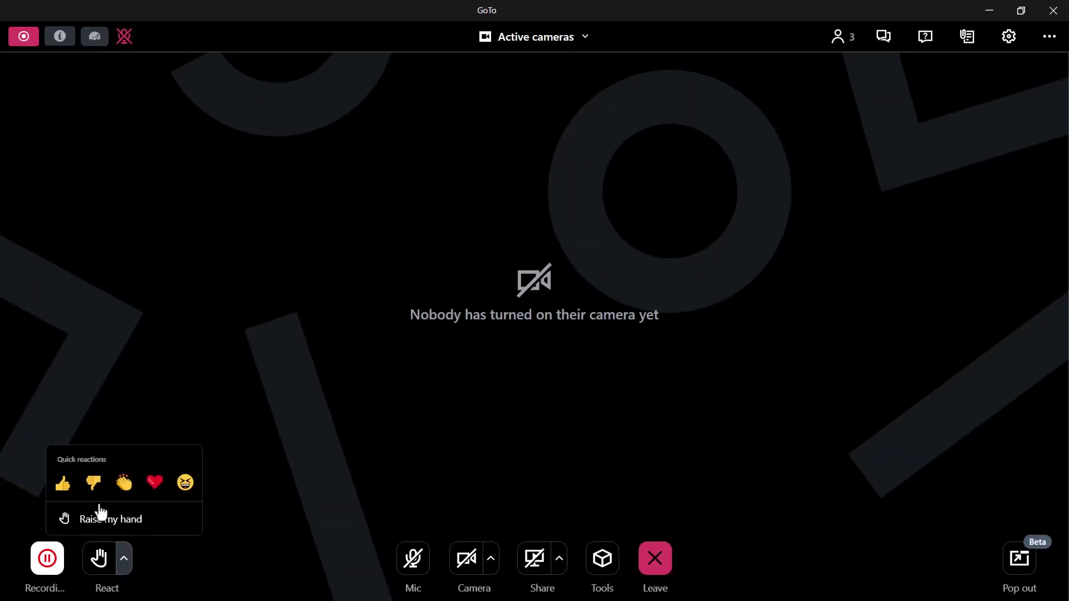
pyautogui.click(62, 483)
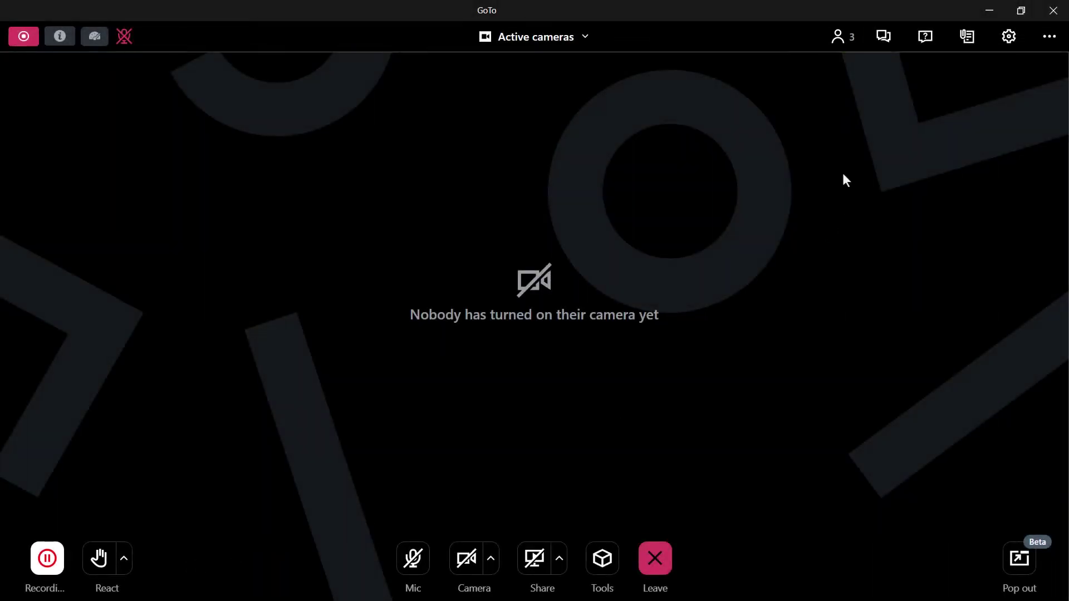
# Disable the microphone of the last active attendee in the people list and view the other options for that attendee
pyautogui.click(839, 44)
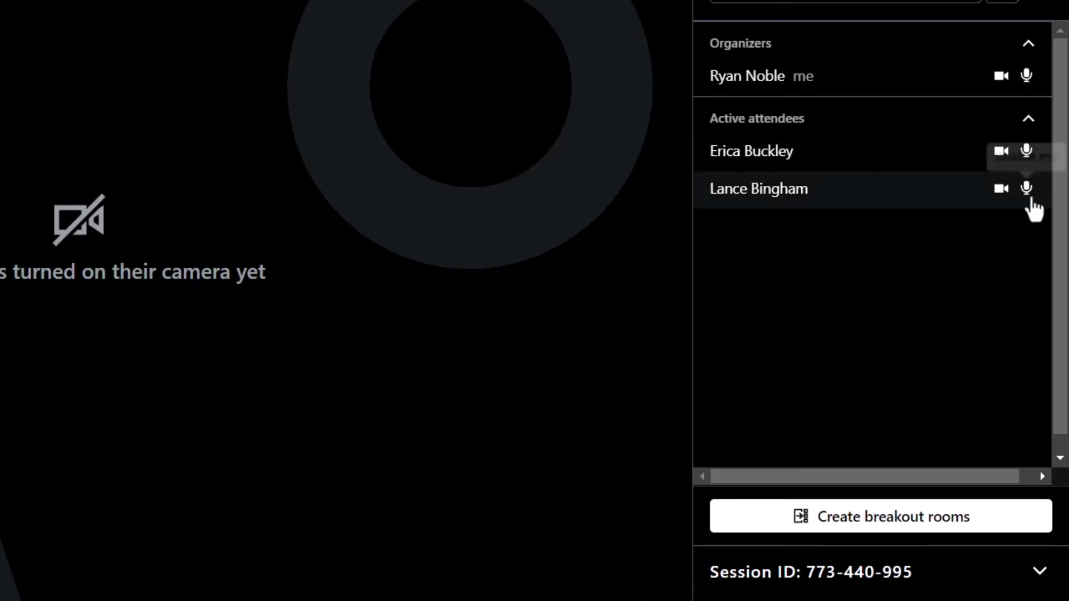
pyautogui.click(1028, 192)
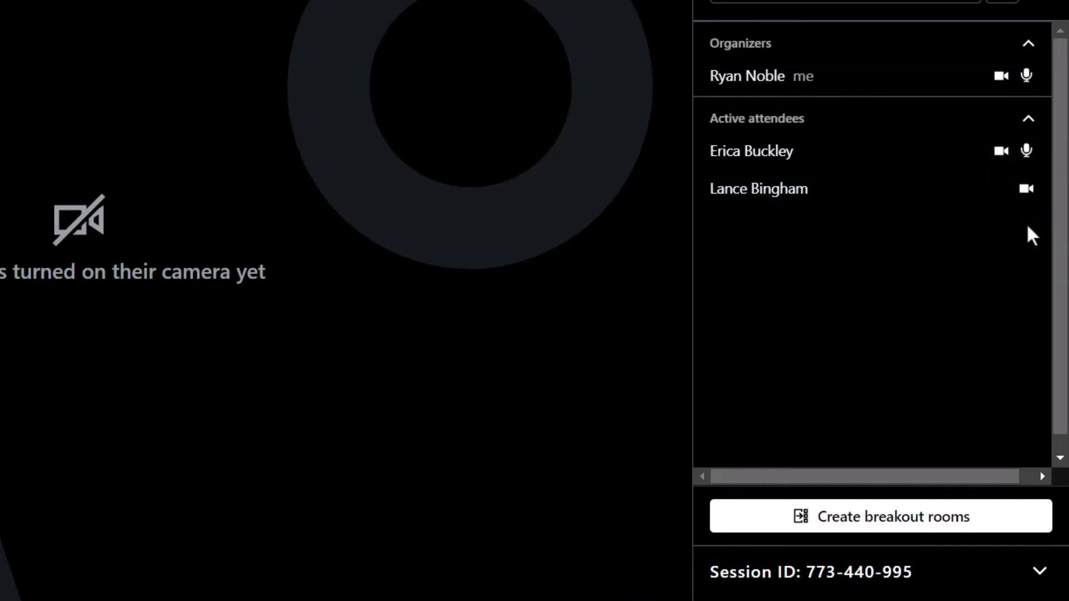
pyautogui.click(928, 199)
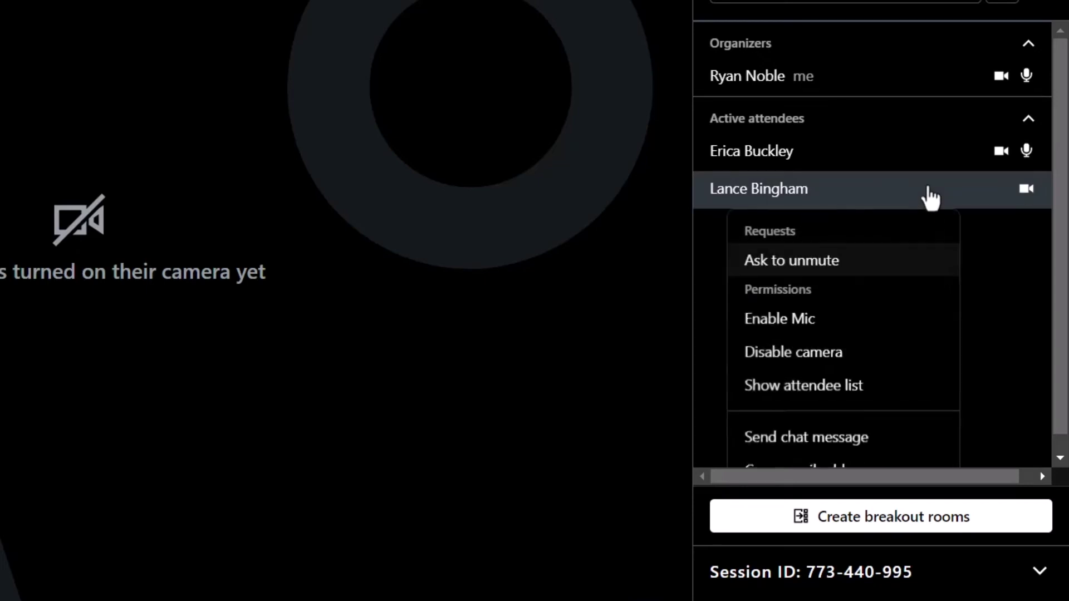
pyautogui.scroll(-3, 1014, 257)
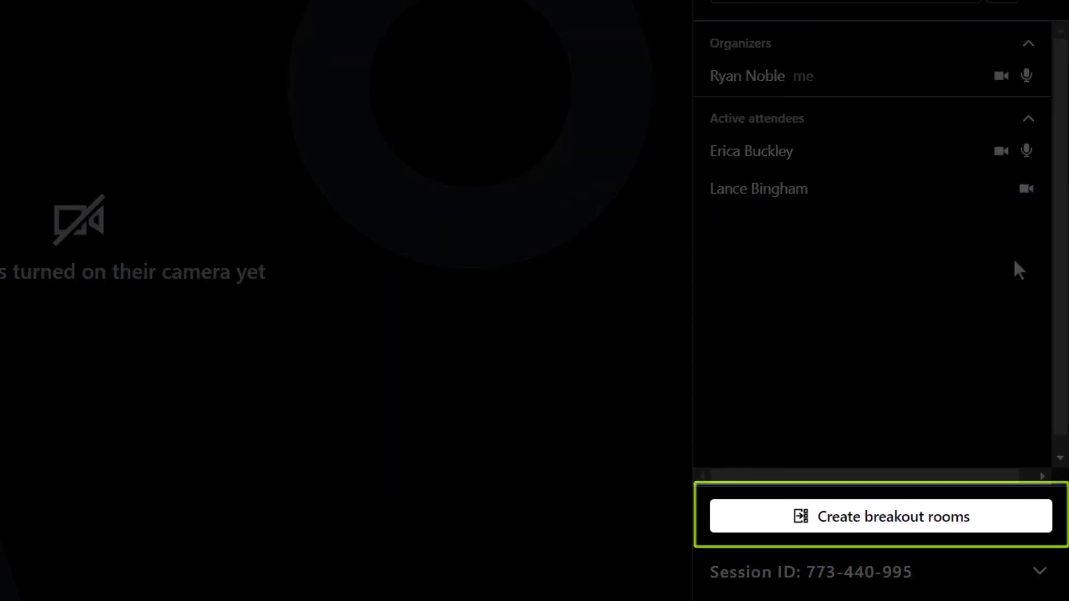
# View the breakout room creation options and close them without creating rooms
pyautogui.click(883, 517)
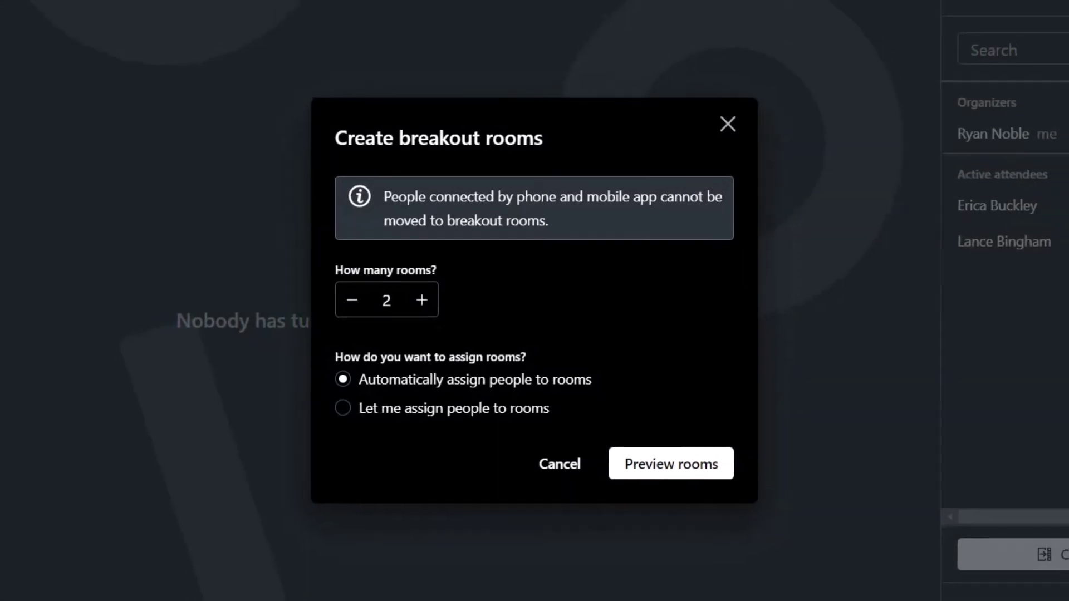
pyautogui.click(552, 414)
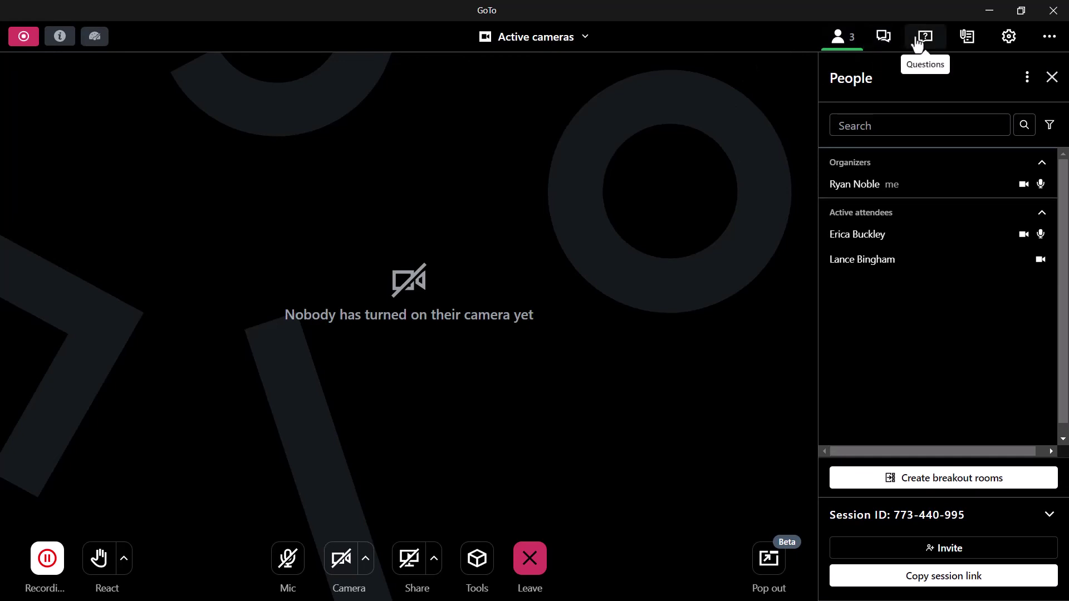
# Reply only to the asker of the question about the webinar being offered again next week with "Yes. It will be at the same time."
pyautogui.click(931, 56)
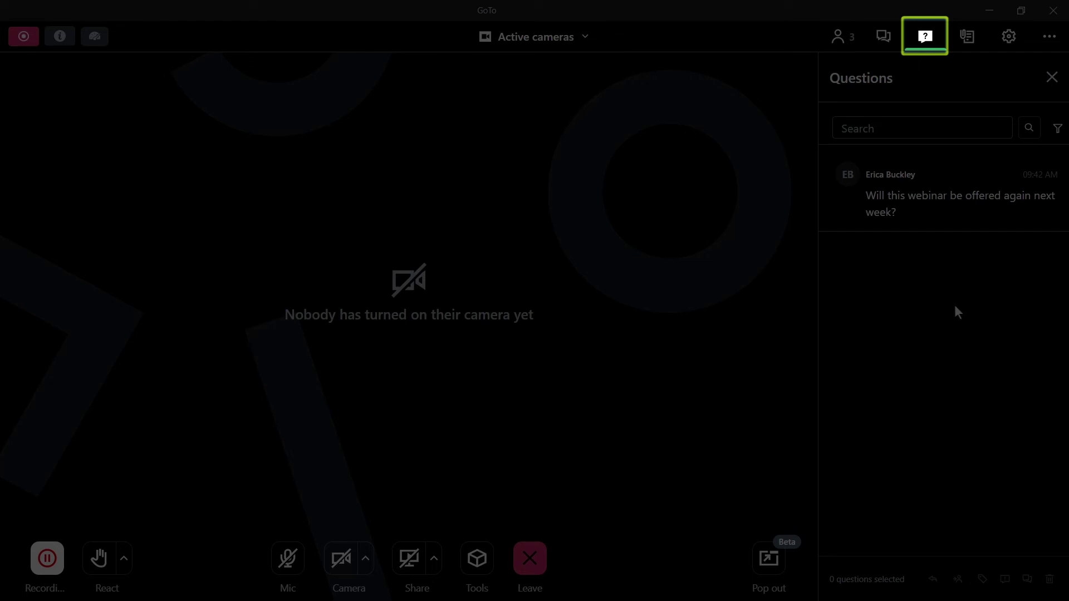
pyautogui.moveTo(966, 210)
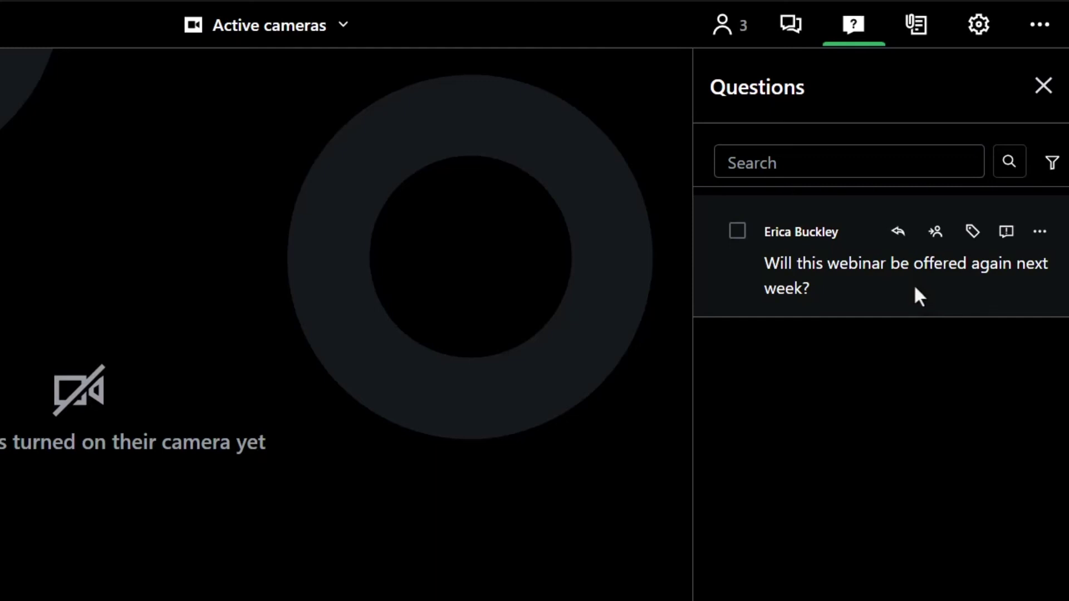
pyautogui.click(898, 233)
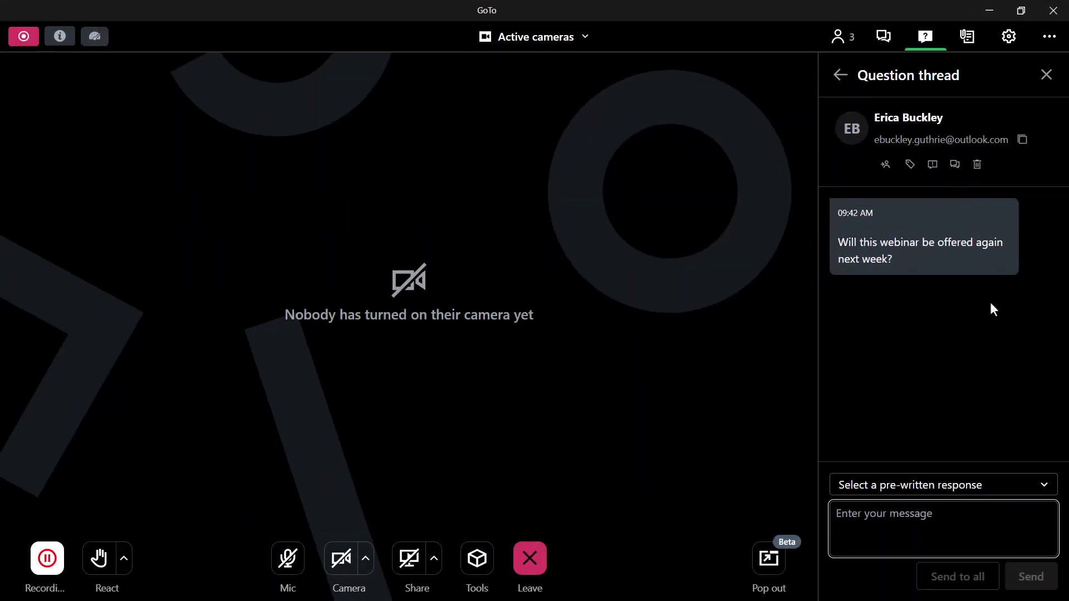
pyautogui.write('Yes. It will be at the same time.')
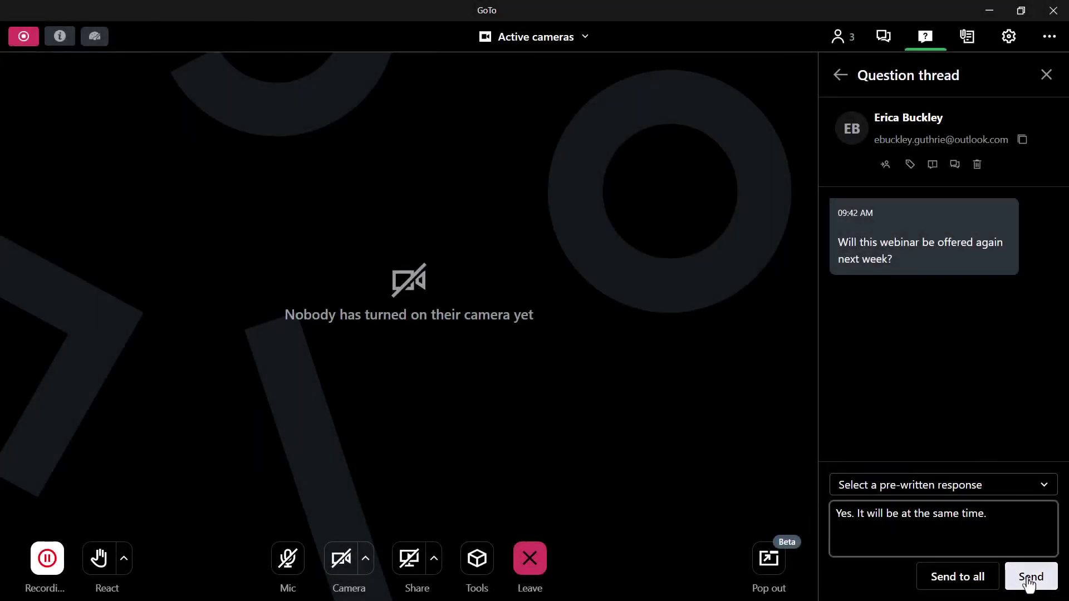
pyautogui.click(1031, 576)
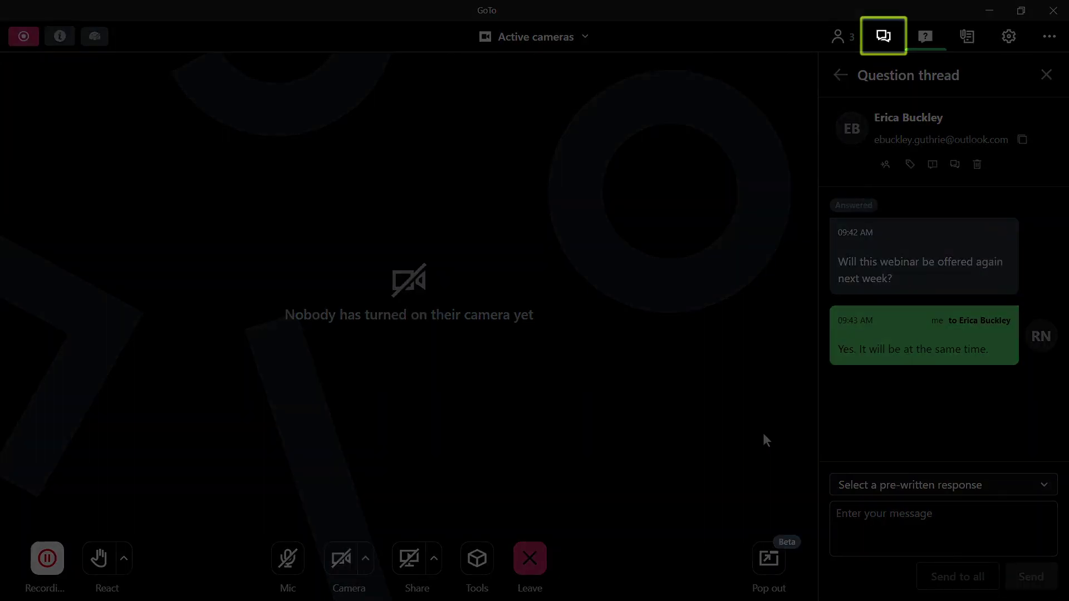
# Send the attendee who asked the question a private chat message: "Would you like to be a panelist at the webinar next Thursday?"
pyautogui.click(883, 36)
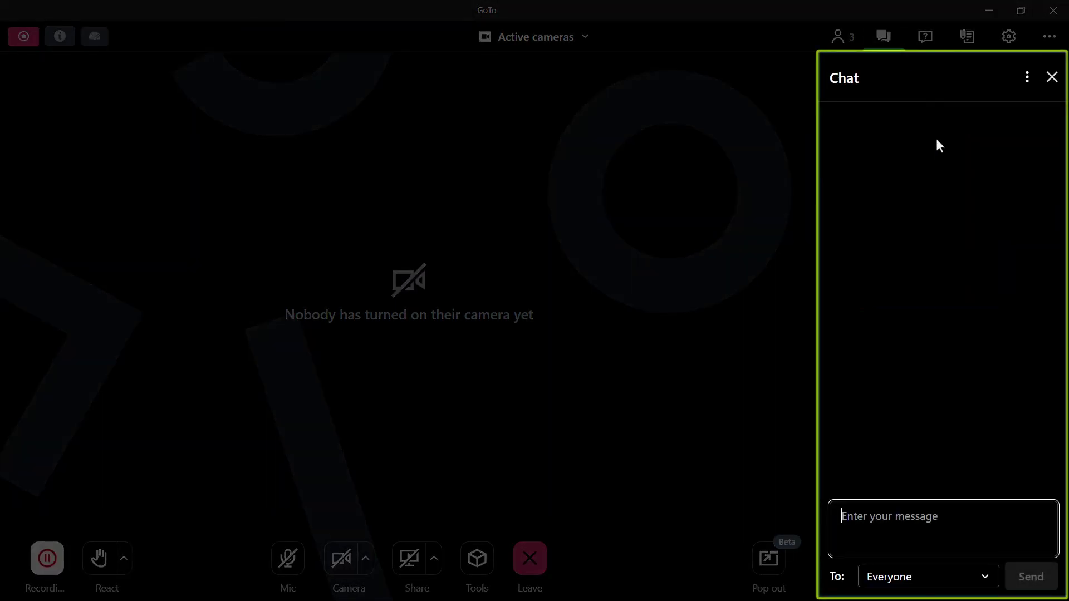
pyautogui.write('Would you like to be a panelist at the webinar next Thursday?')
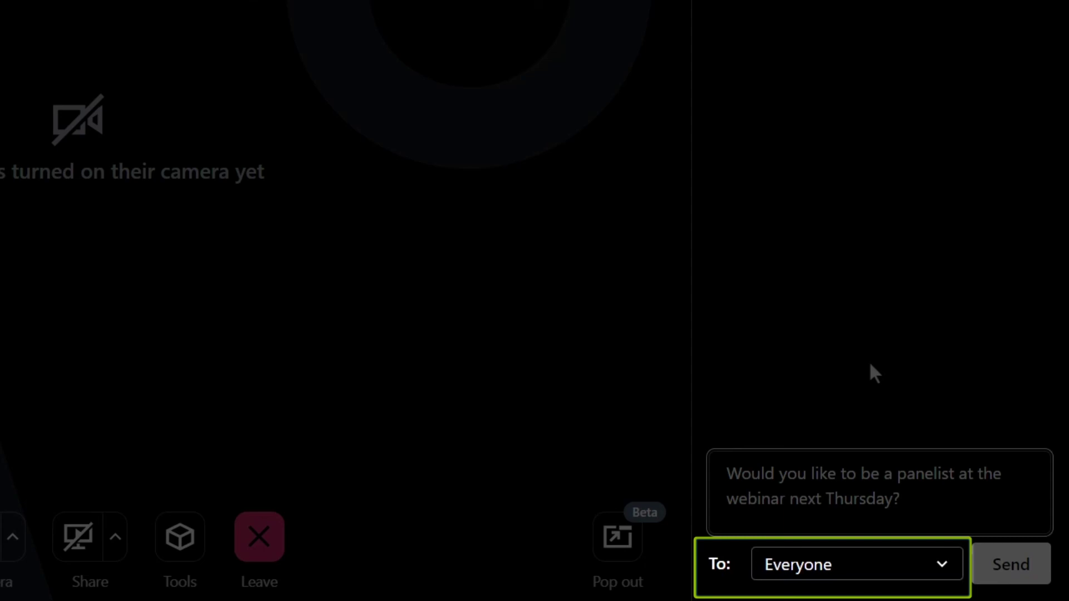
pyautogui.click(940, 568)
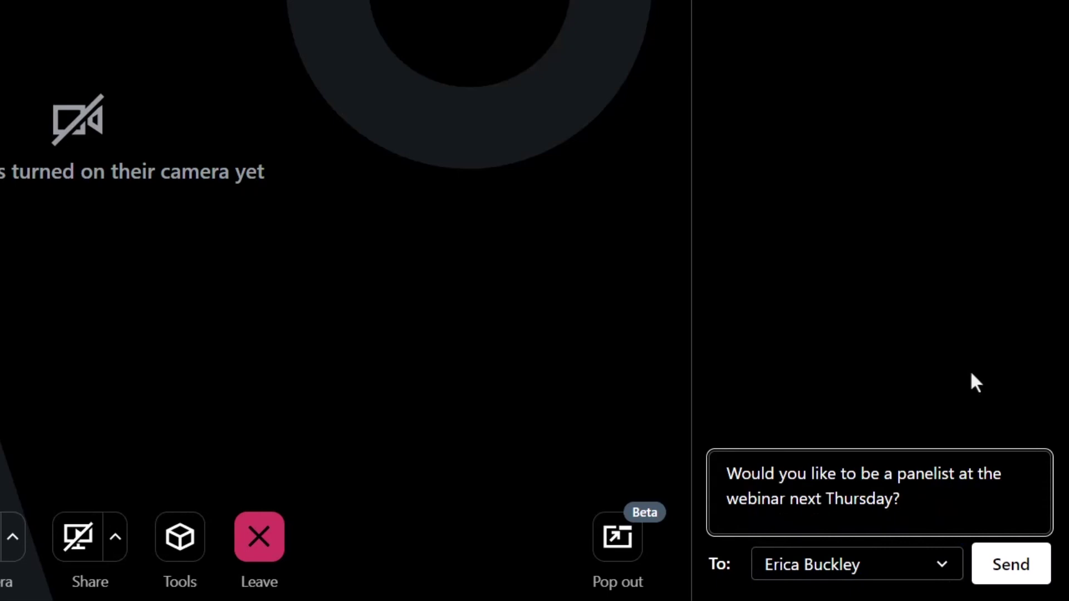
pyautogui.click(1039, 580)
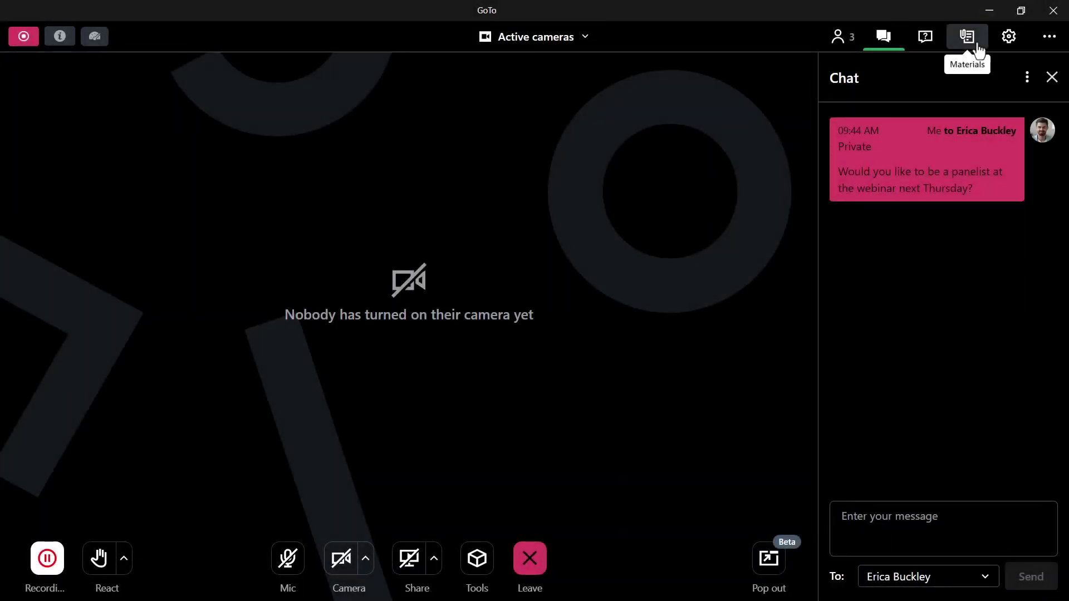
# Review the session materials and the available options for the second YouTube link, "Set GoTo as Your Default Phon..."
pyautogui.click(975, 45)
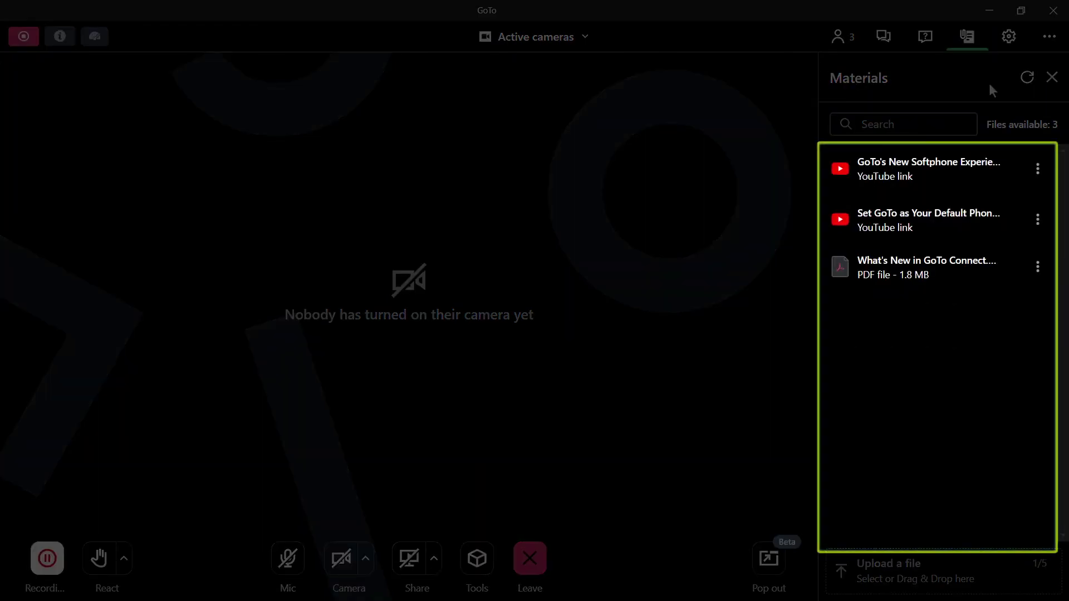
pyautogui.click(1038, 219)
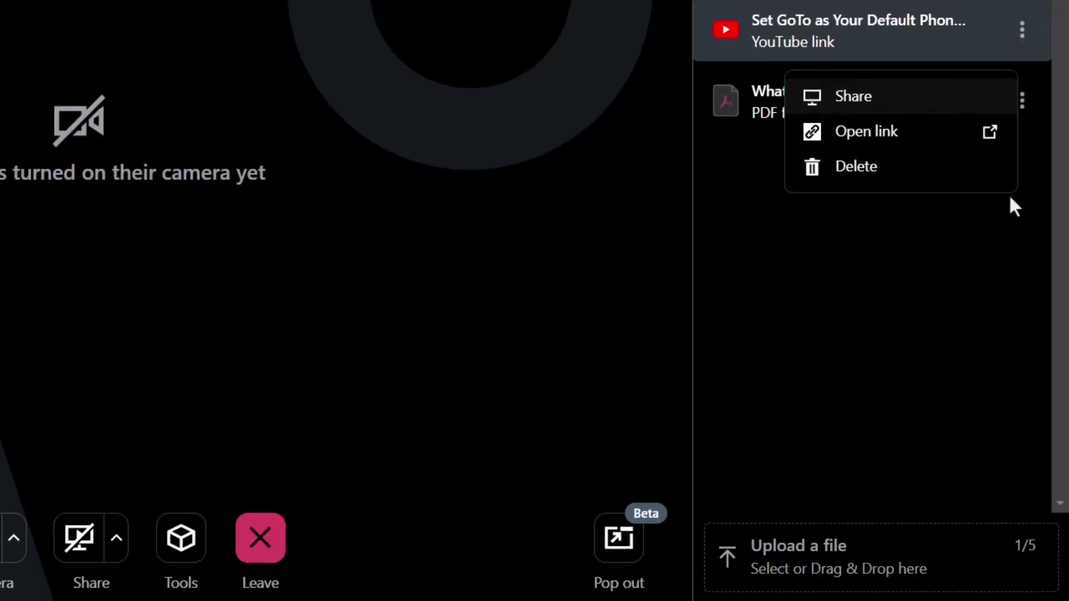
pyautogui.click(1023, 228)
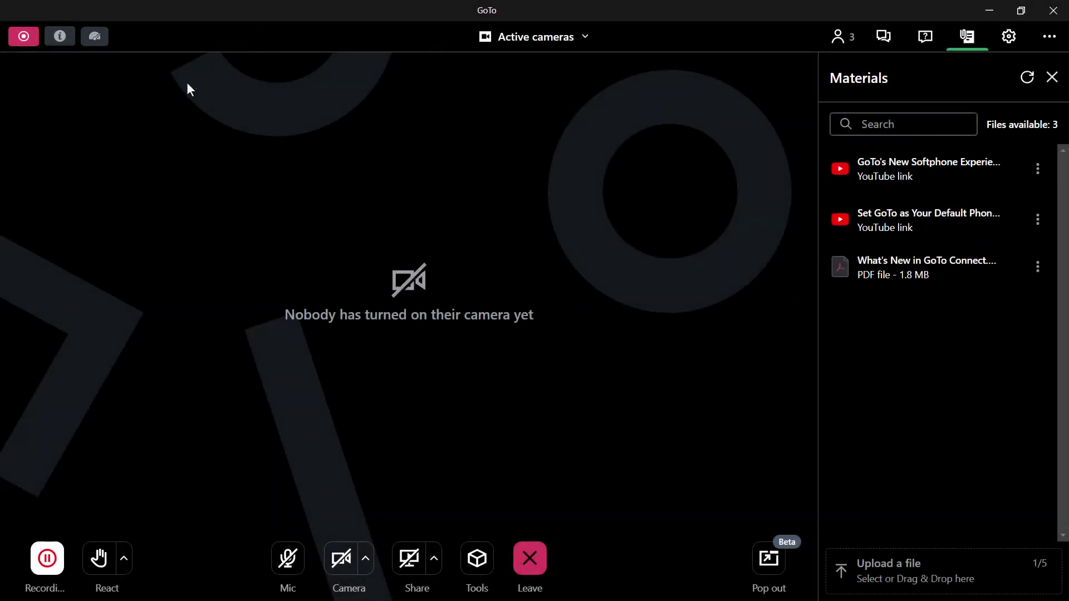
# Check the session's attendee engagement, poll and question statistics, and close the overview
pyautogui.click(105, 38)
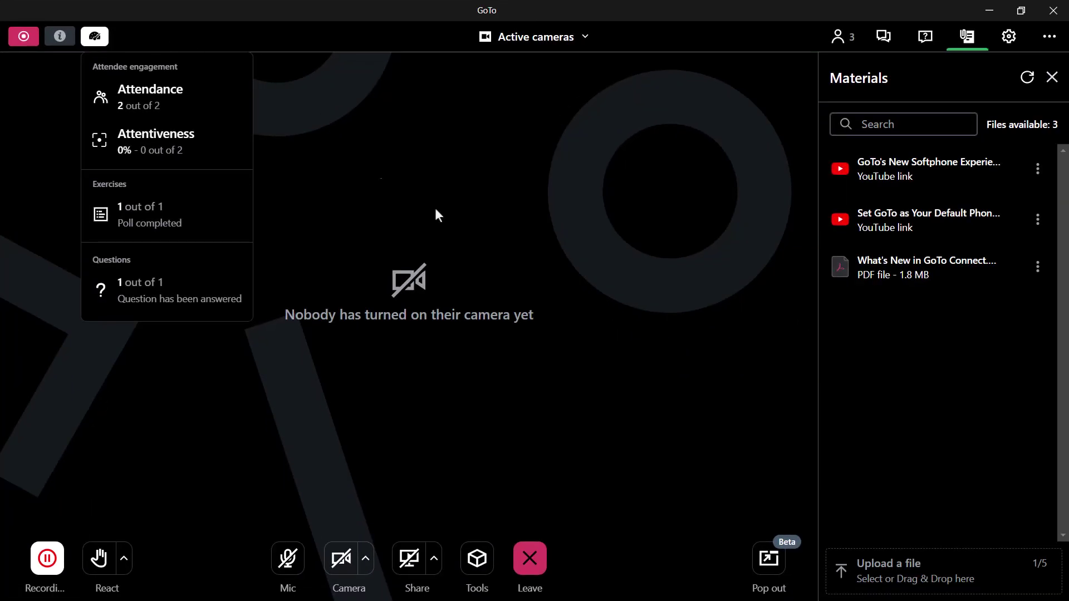
pyautogui.click(506, 433)
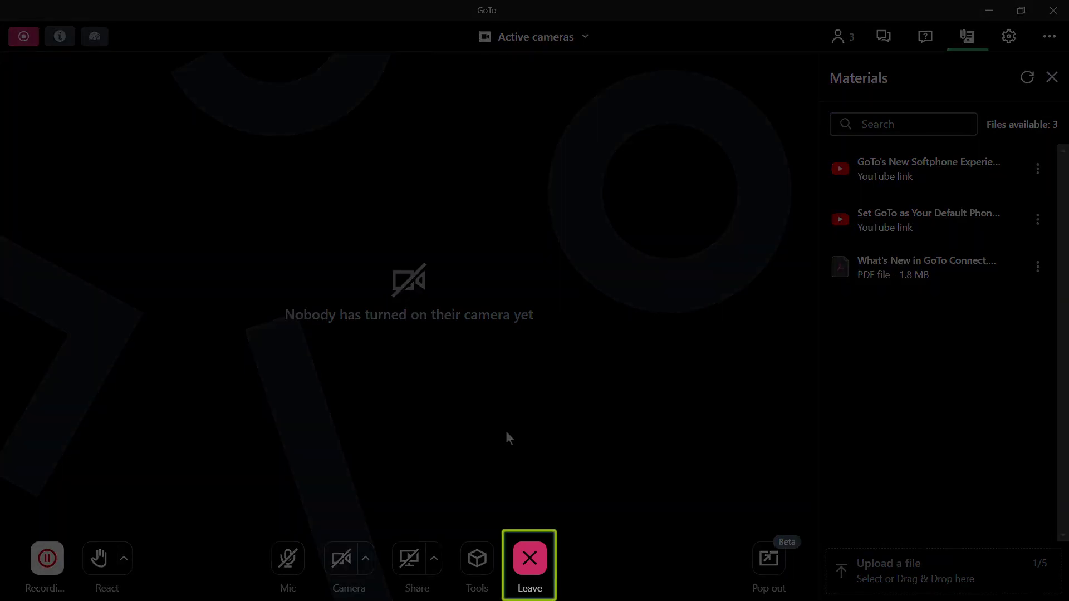
# End the webinar session for all participants
pyautogui.click(532, 555)
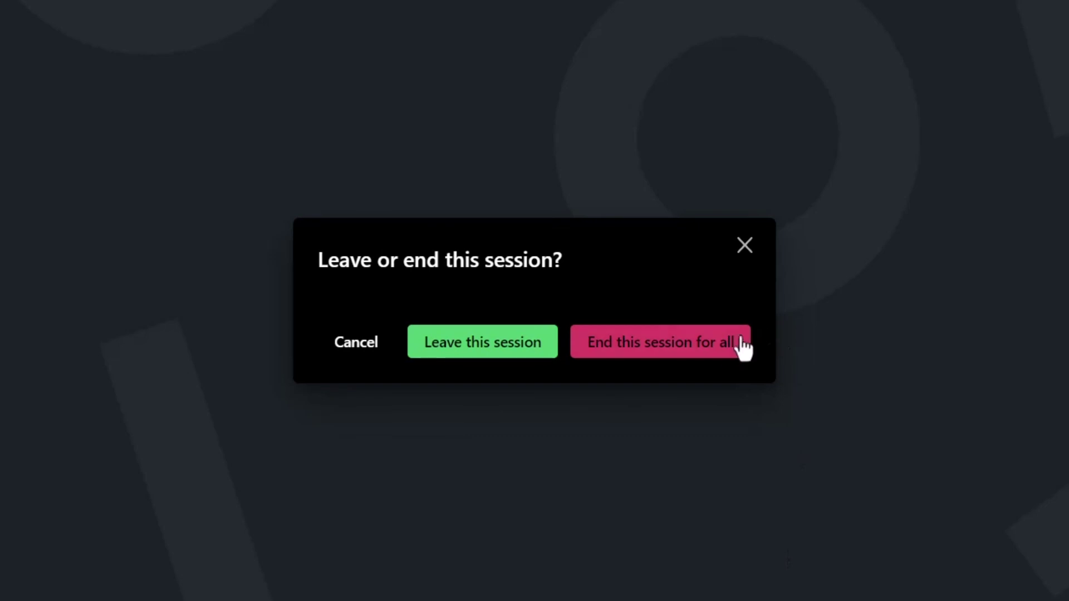
pyautogui.click(727, 346)
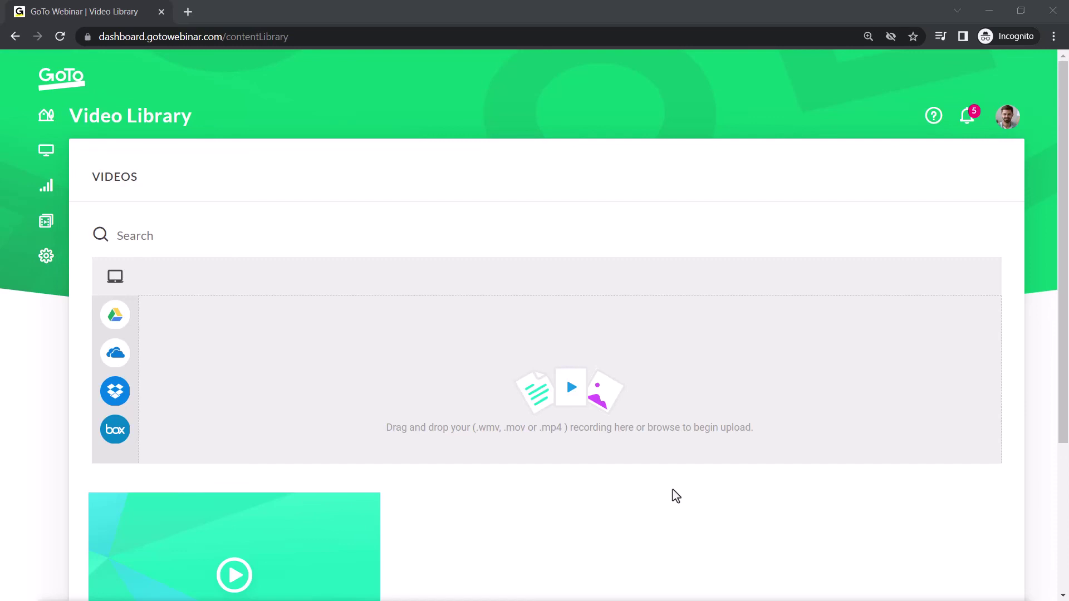
# In the GoTo Webinar video library in the browser, view the available options for the recording "GoTo Connect Softphone Tips & Tricks"
pyautogui.scroll(-4, 676, 496)
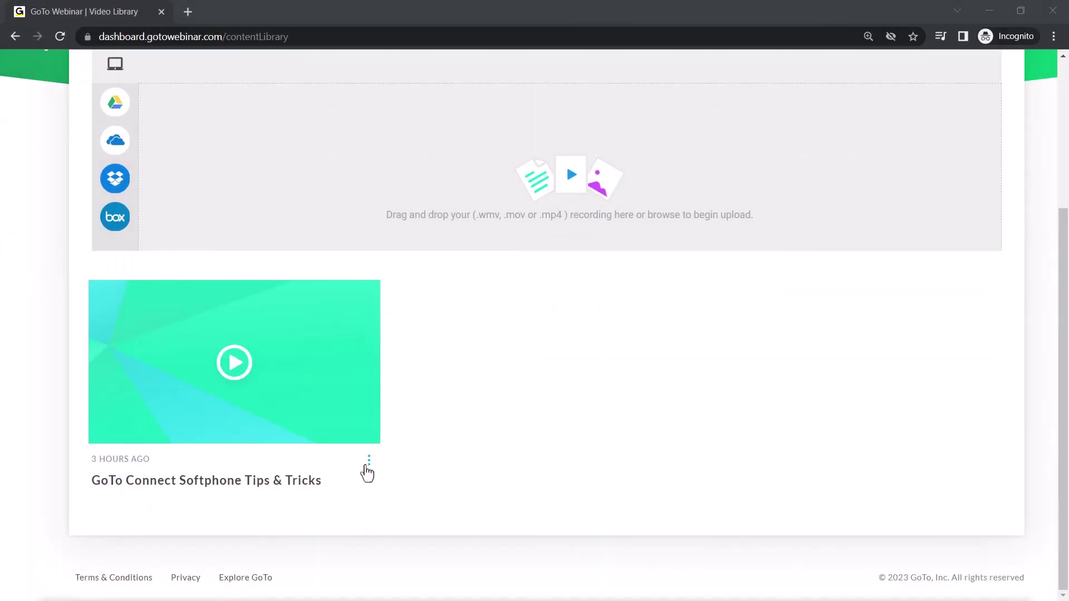
pyautogui.click(367, 468)
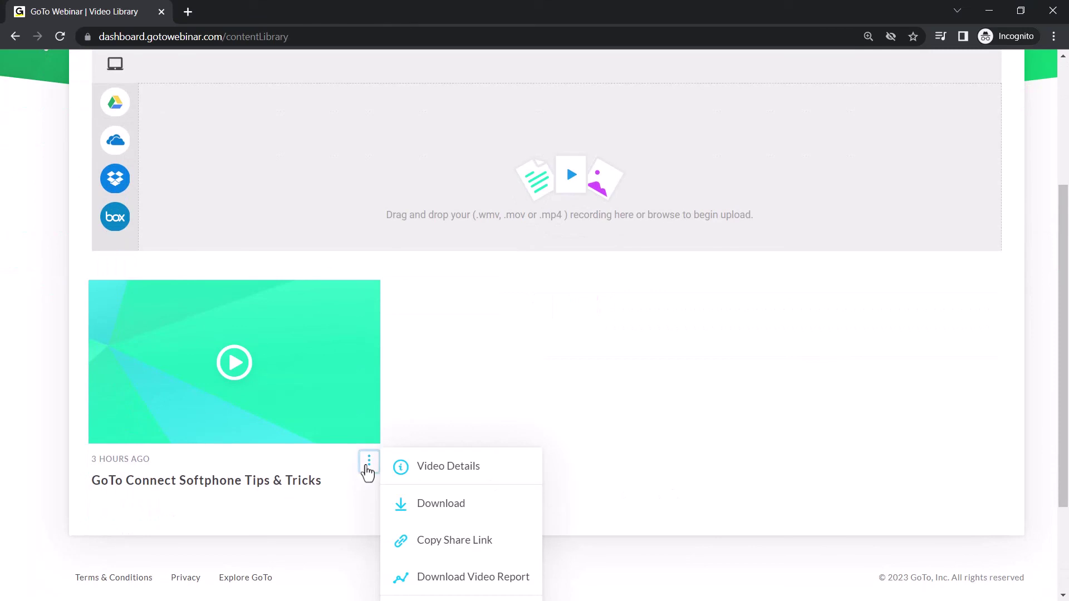
pyautogui.scroll(-3, 633, 518)
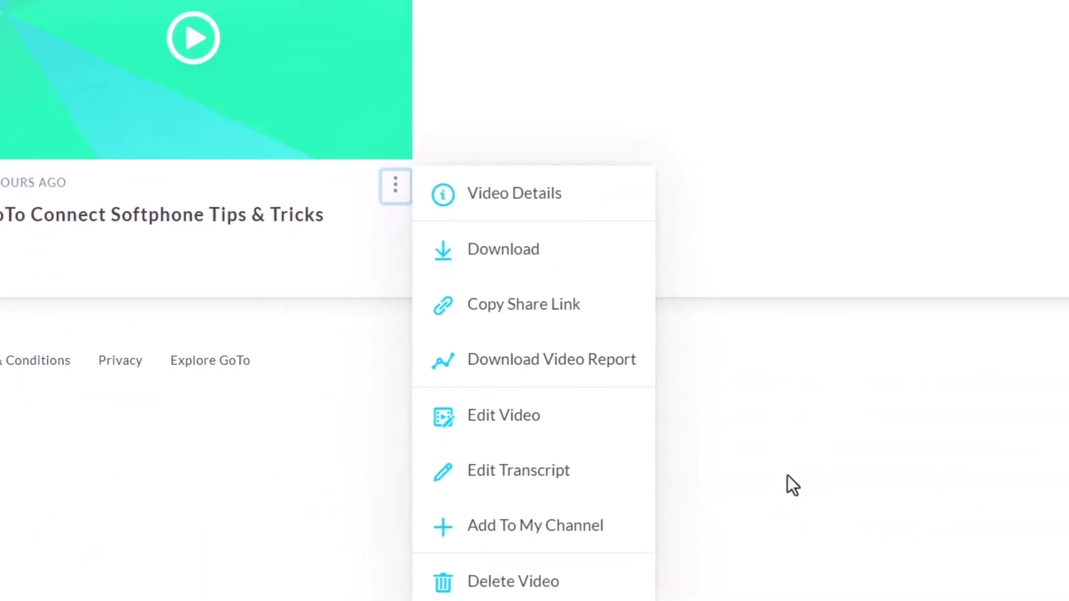